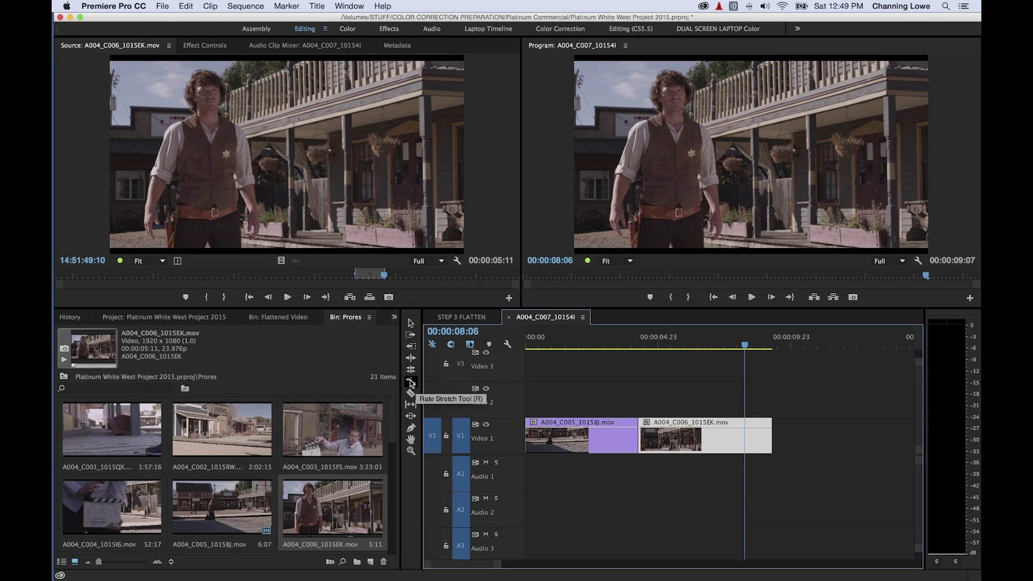
- Choose the Rate Stretch tool (R) for changing clip speed by dragging edges
click(412, 385)
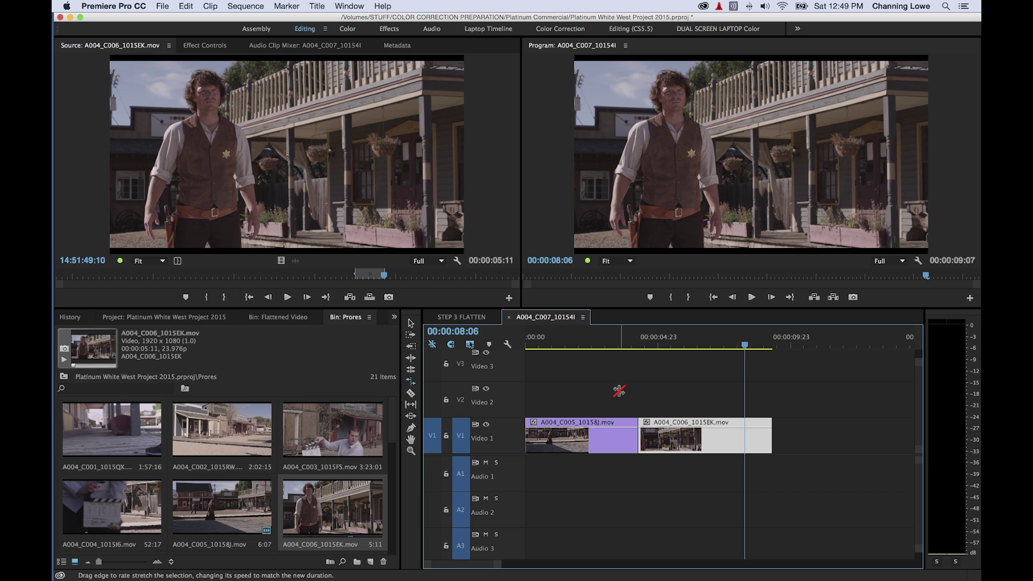
key(v)
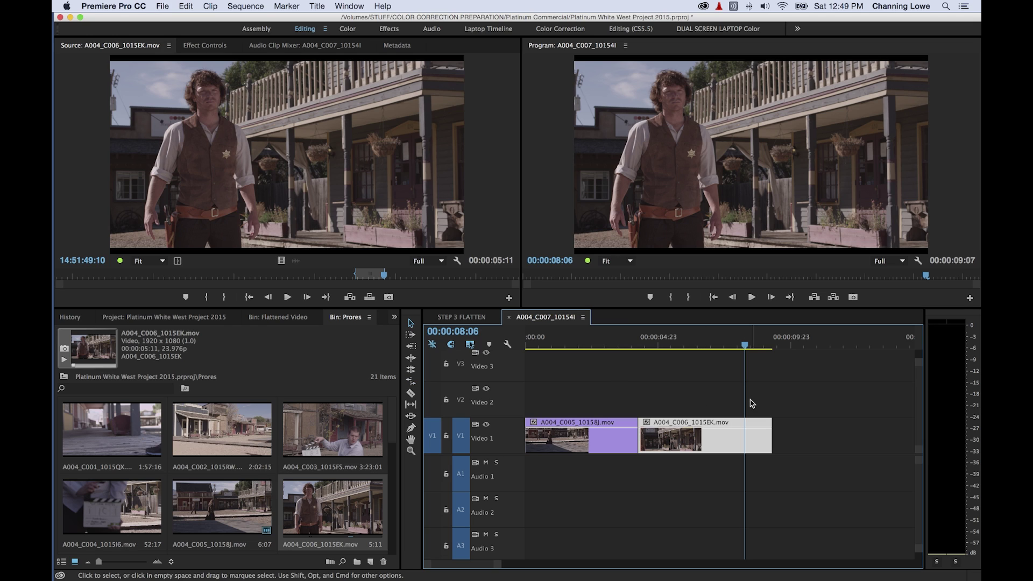
key(r)
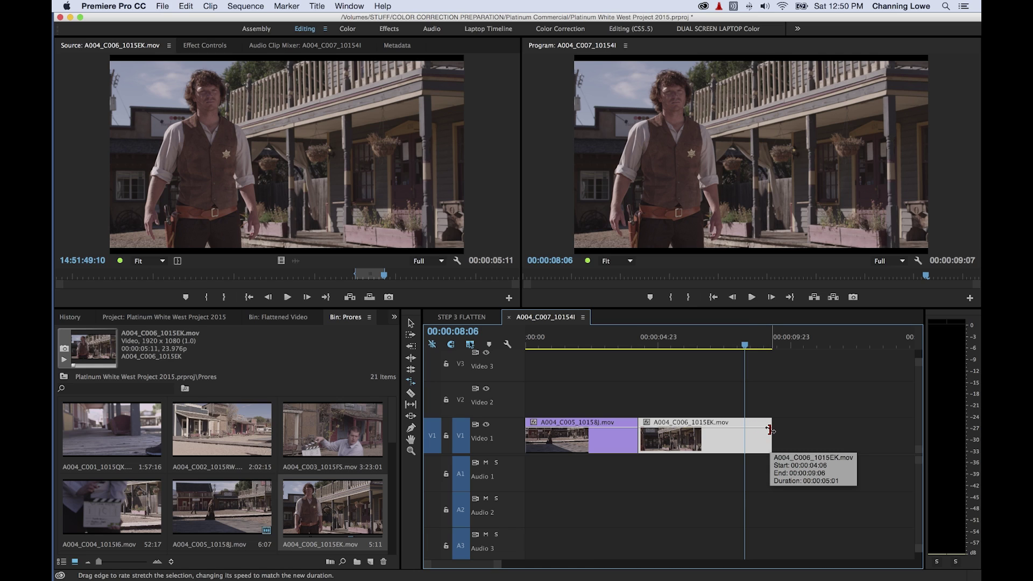
drag(743, 347, 684, 353)
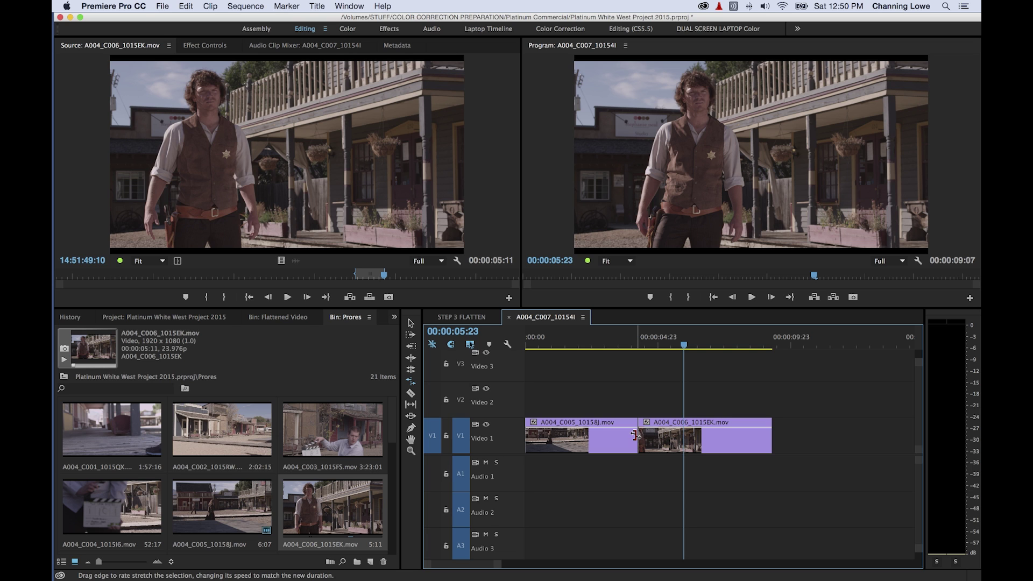
click(635, 436)
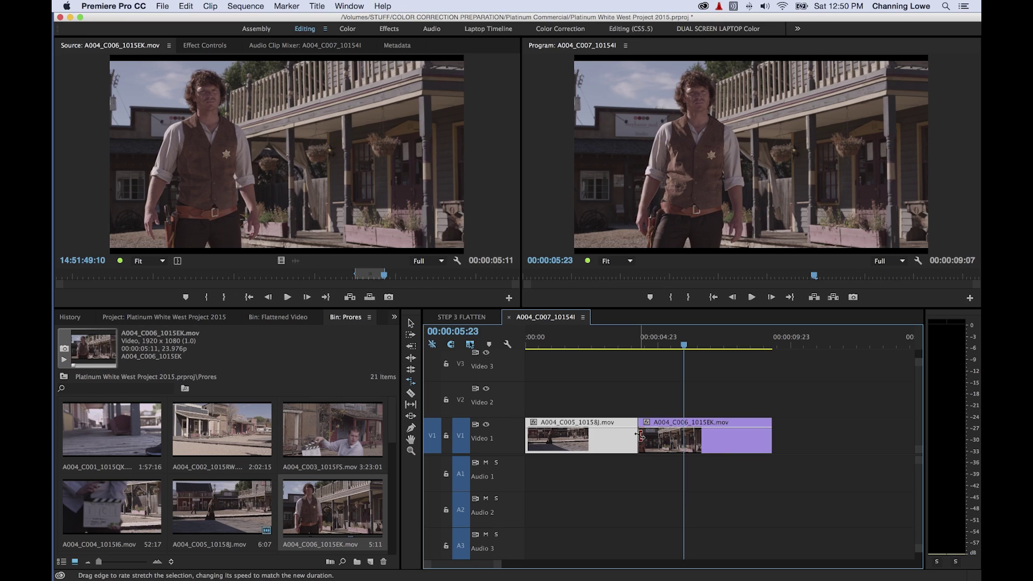
scroll(637, 436, up, 1)
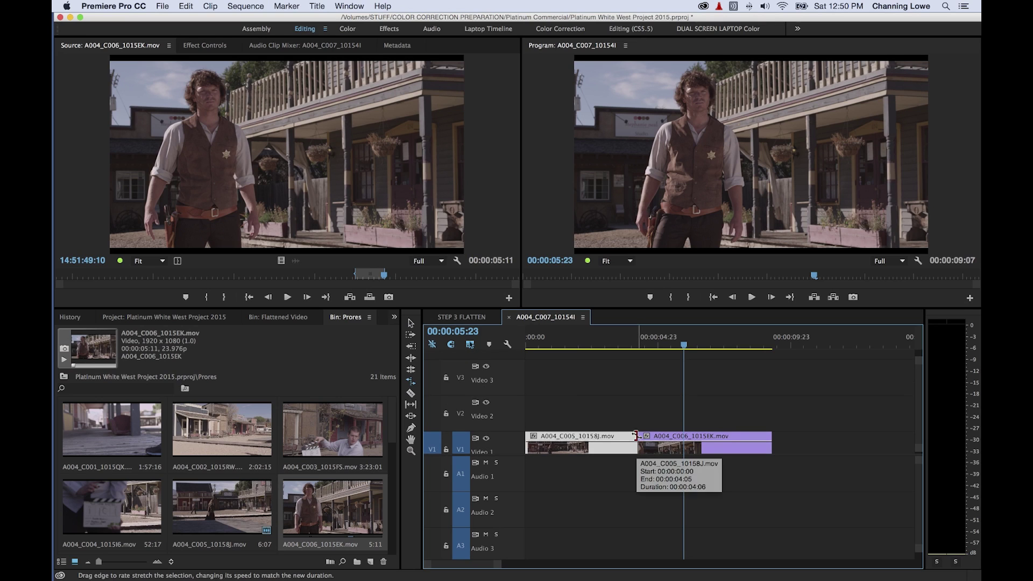
scroll(636, 436, down, 1)
mouse_move(634, 435)
mouse_down()
mouse_move(655, 437)
mouse_move(643, 437)
mouse_up()
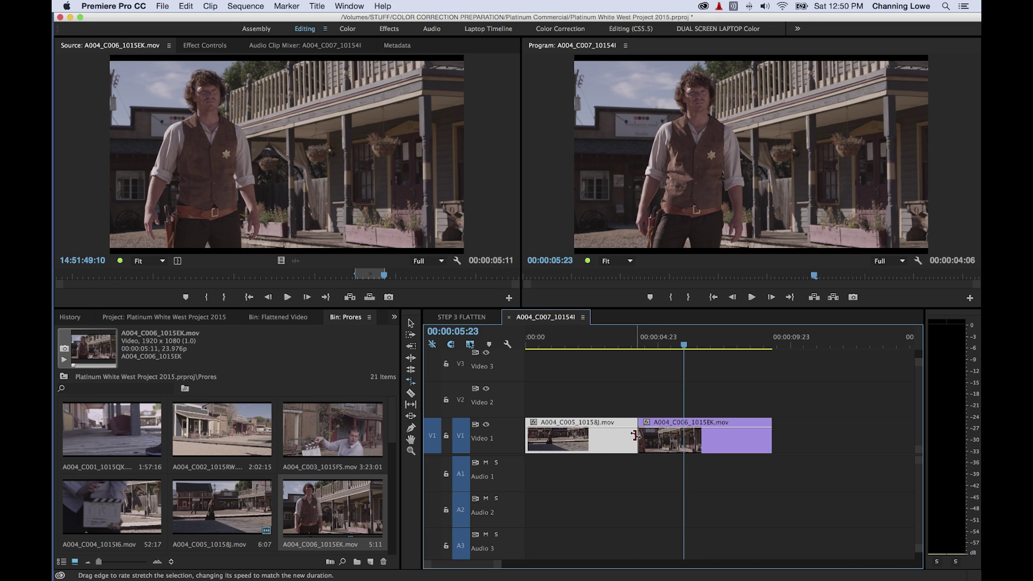
- Move A004_C005_10158J.mov up to Video 2, stretch it to 58.62% speed, and save
key(v)
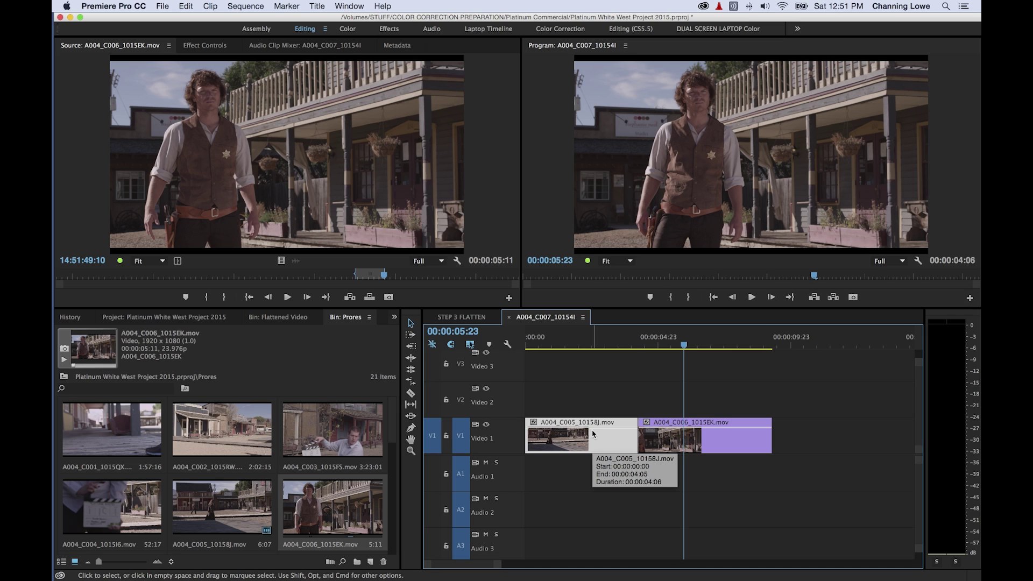
key(alt+Up)
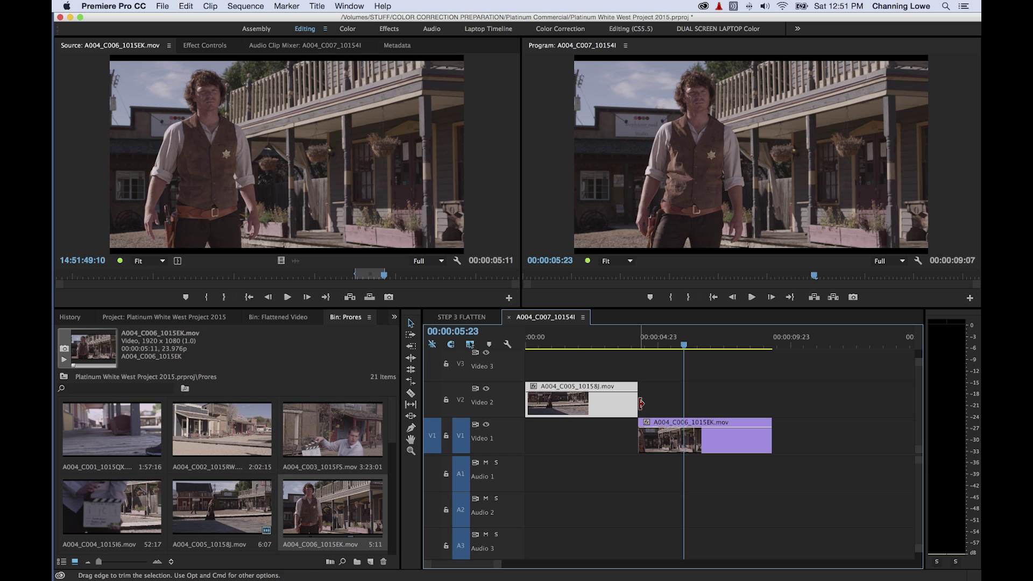
key(r)
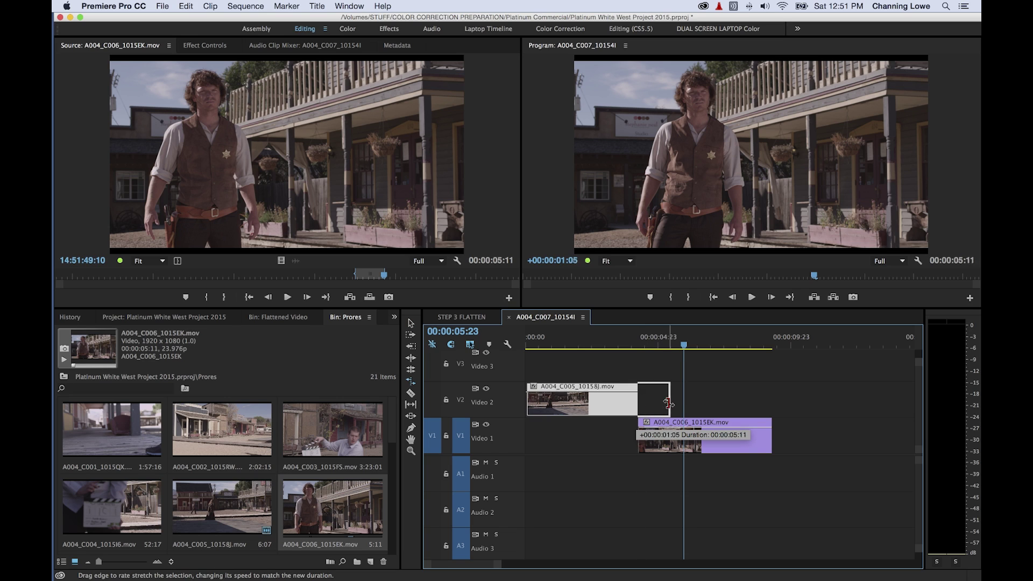
drag(637, 402, 717, 404)
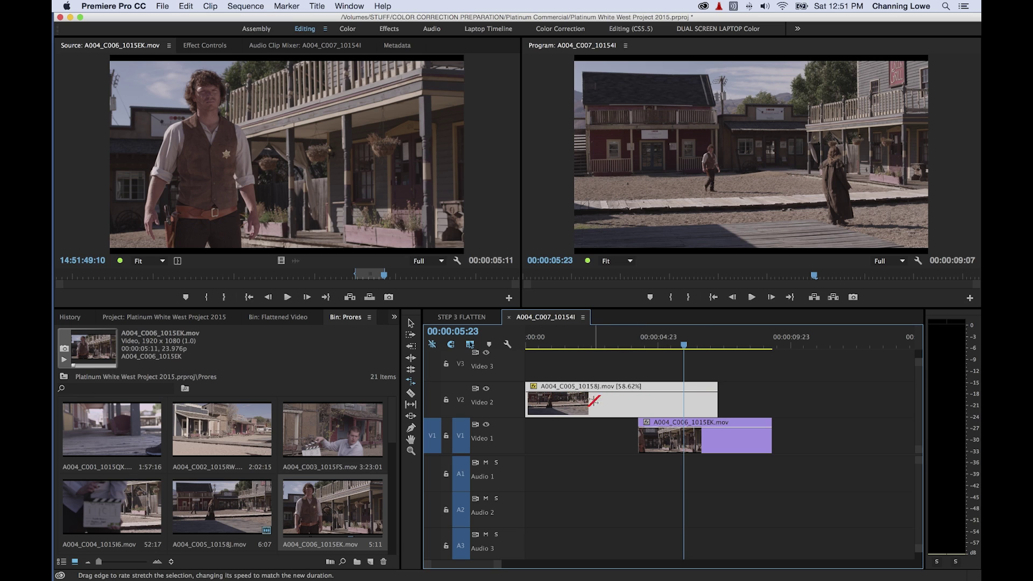
key(super+s)
- Review playback, then rate-stretch the Video 2 clip shorter to 161.9% speed
drag(628, 339, 518, 342)
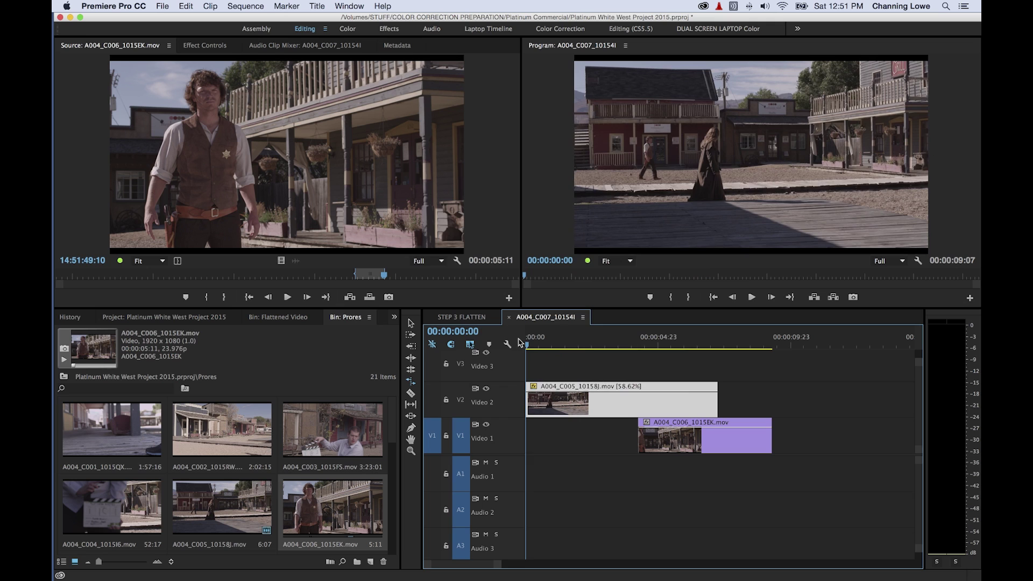
key(space)
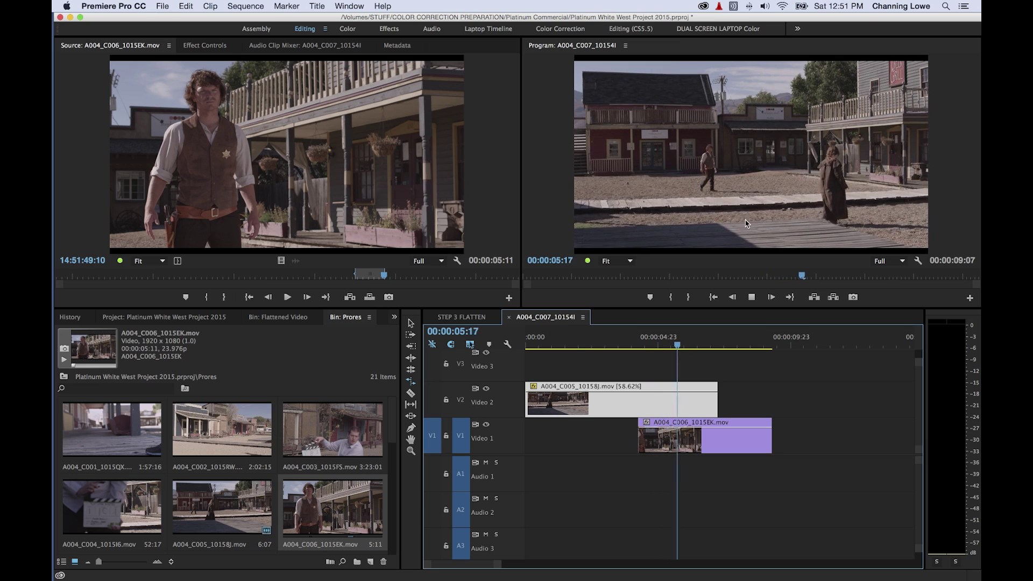
key(space)
key(r)
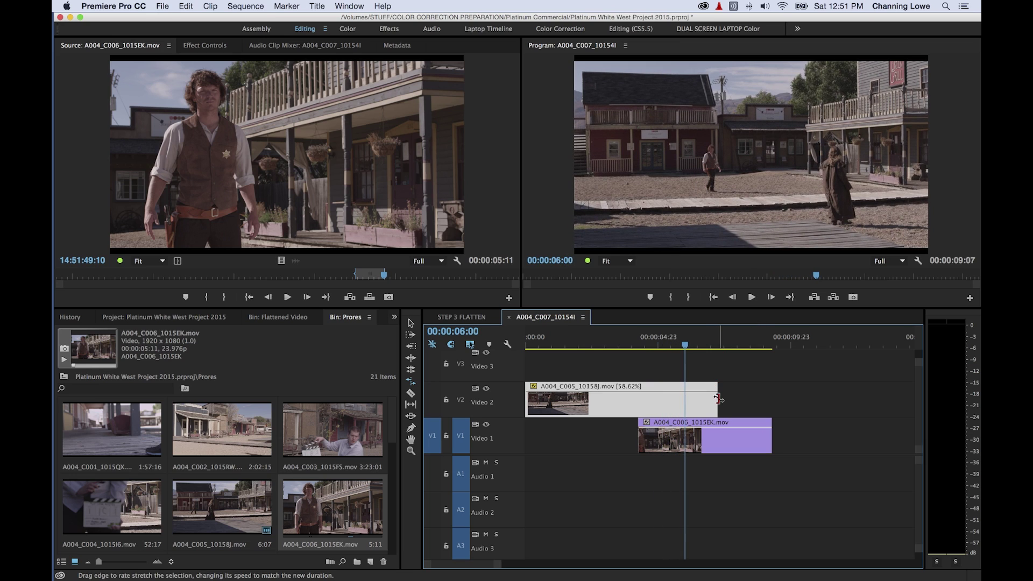
drag(718, 399, 591, 395)
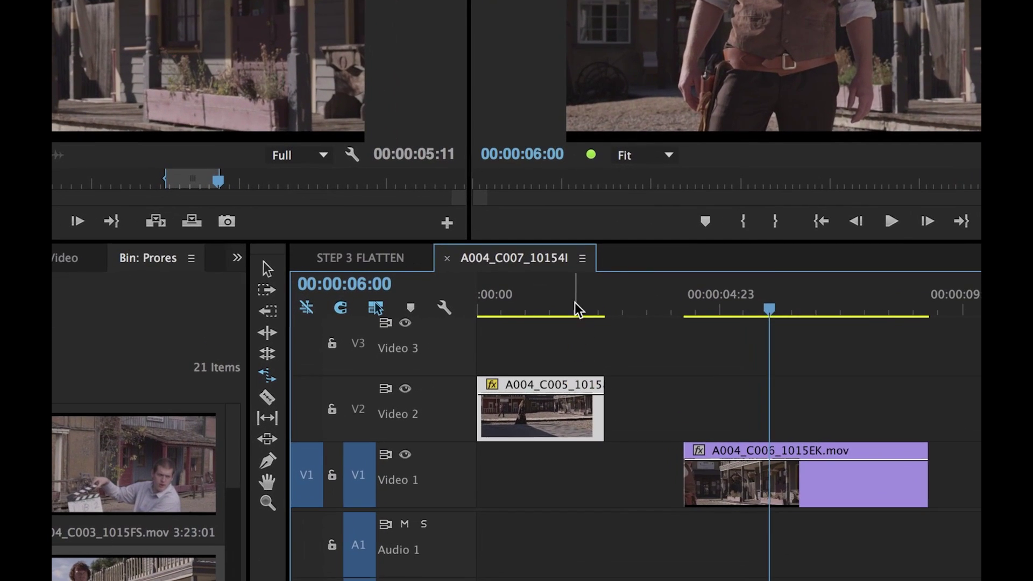
- Zoom the timeline and play the sequence from the start to check the faster clip
click(577, 307)
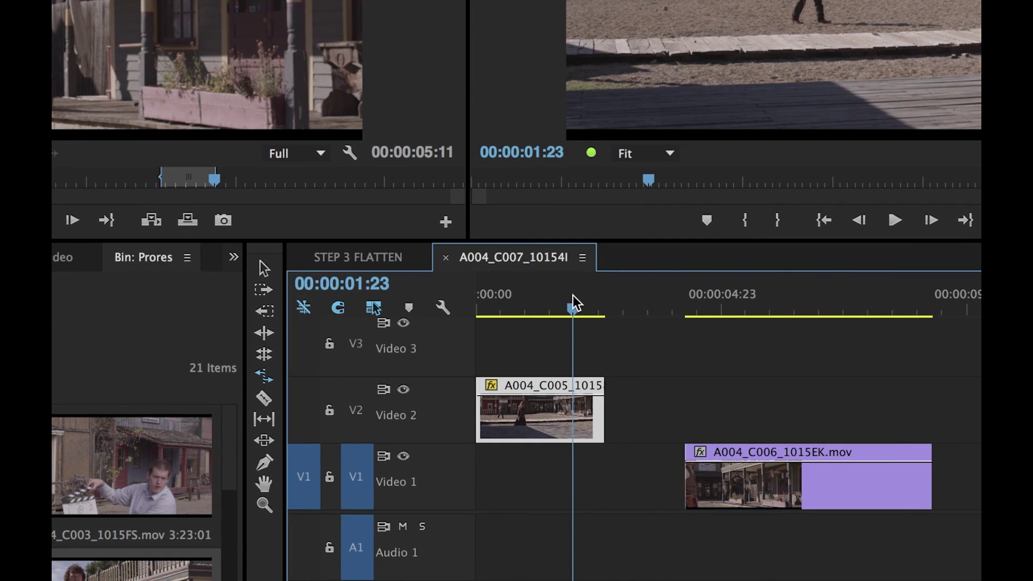
key(=)
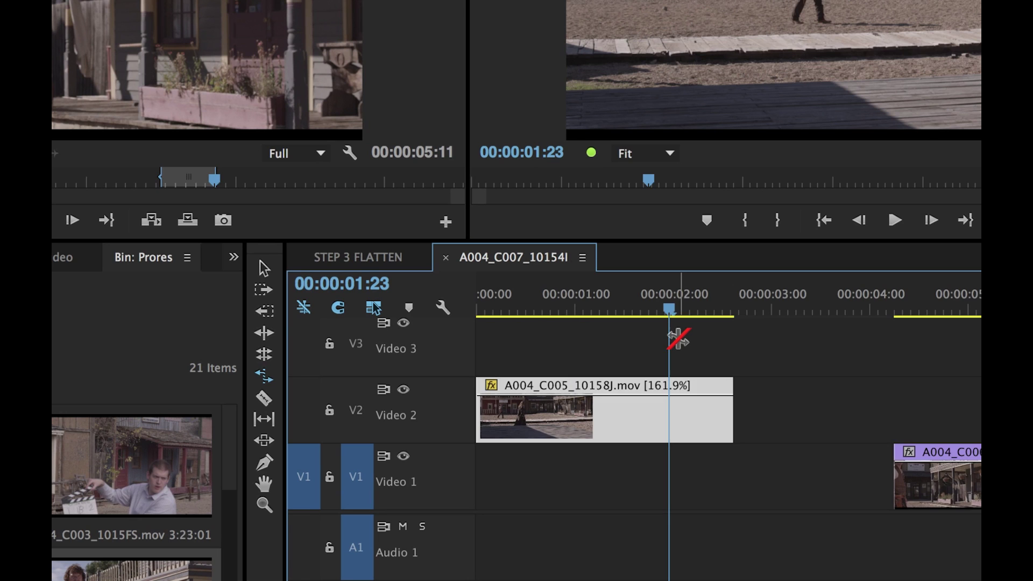
key(=)
key(-)
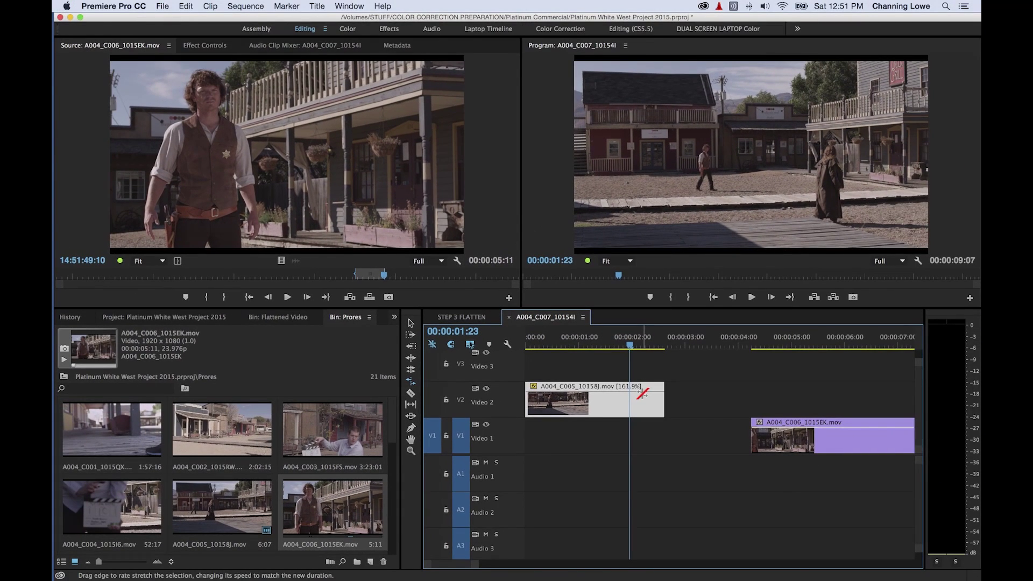
drag(630, 344, 526, 345)
key(space)
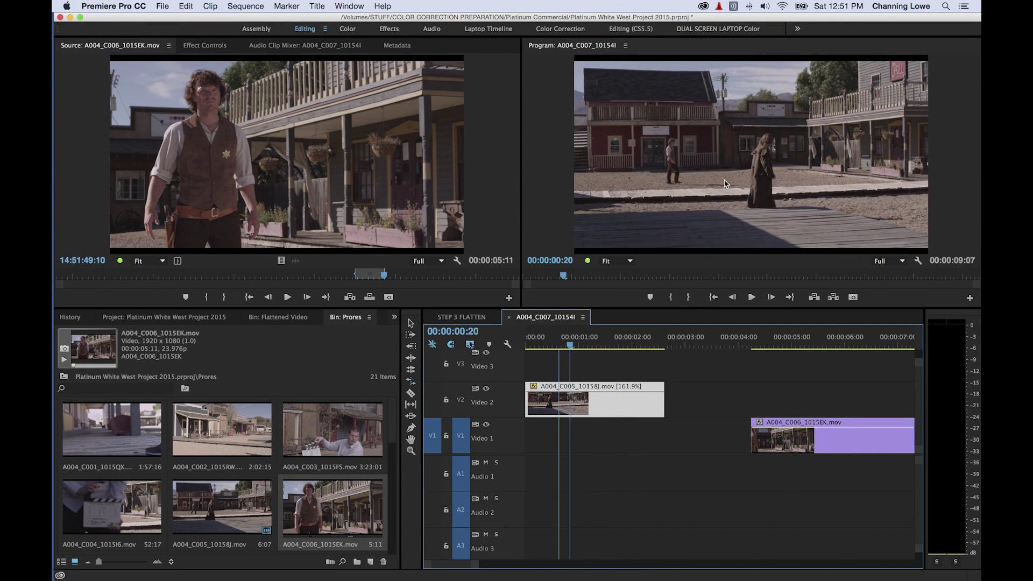
key(Home)
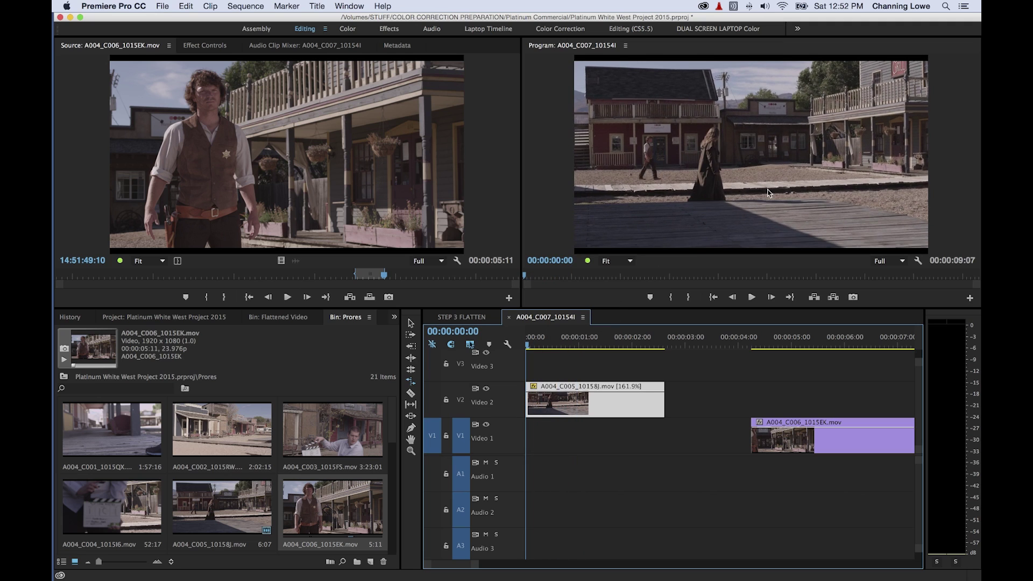
key(space)
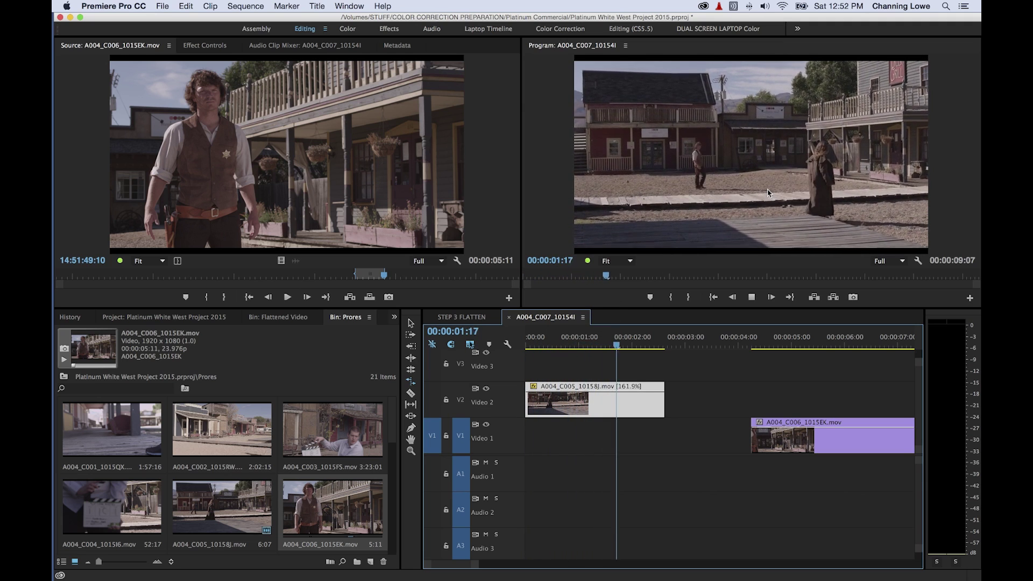
key(space)
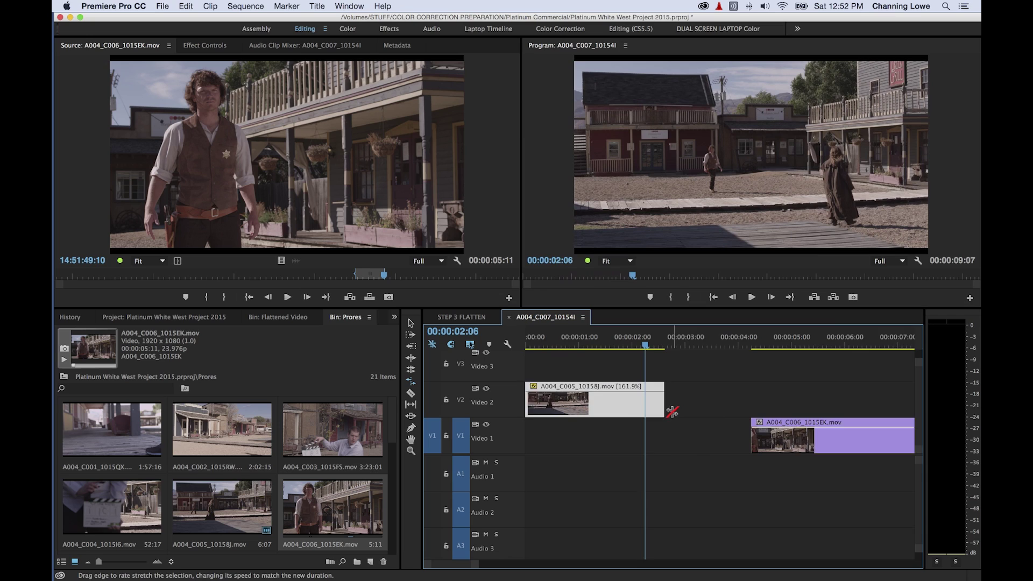
- Shorten the Video 2 clip further and play from the start to review it
drag(646, 409, 597, 410)
scroll(600, 390, up, 1)
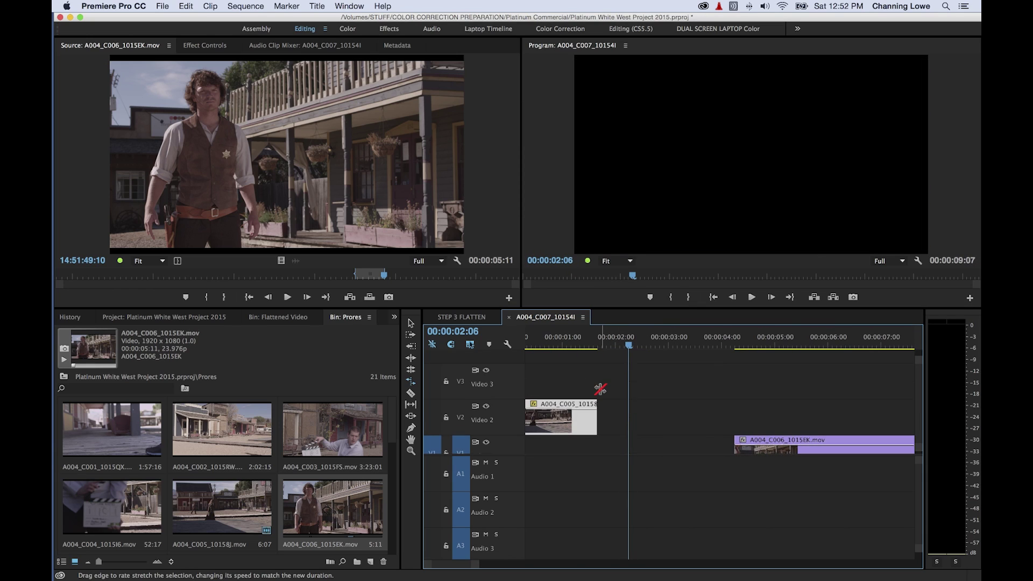
key(Home)
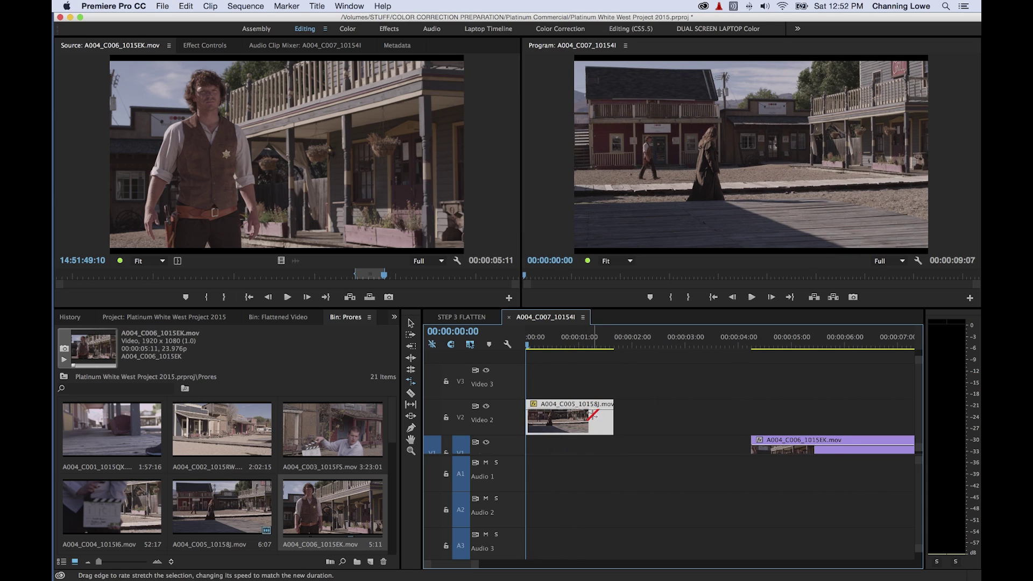
key(=)
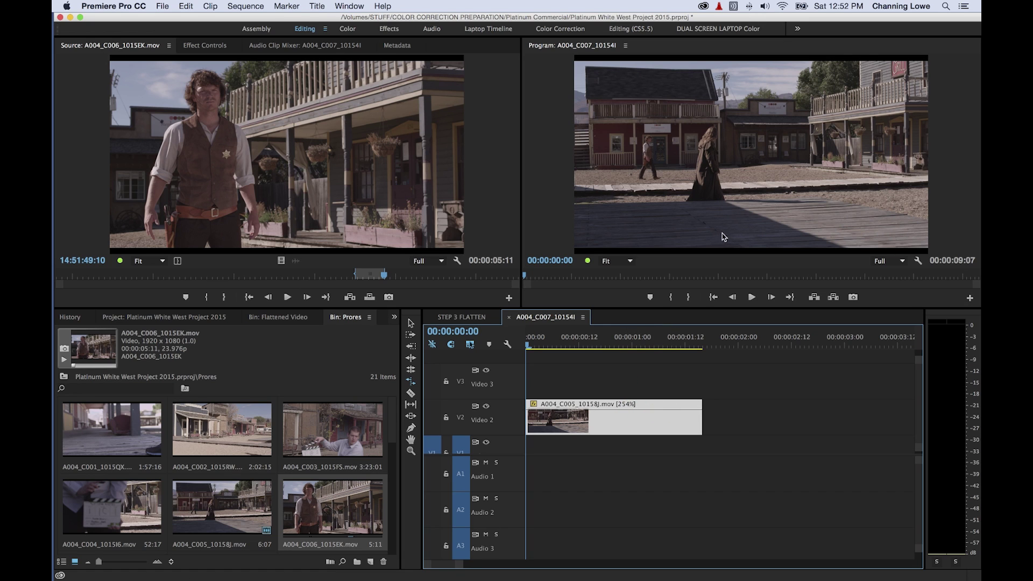
key(space)
key(space)
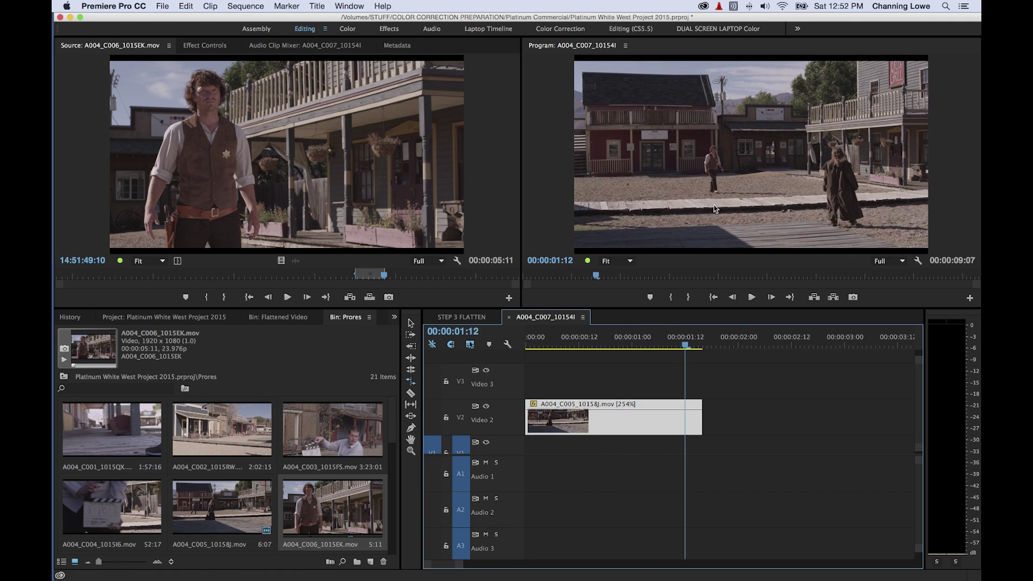
key(minus)
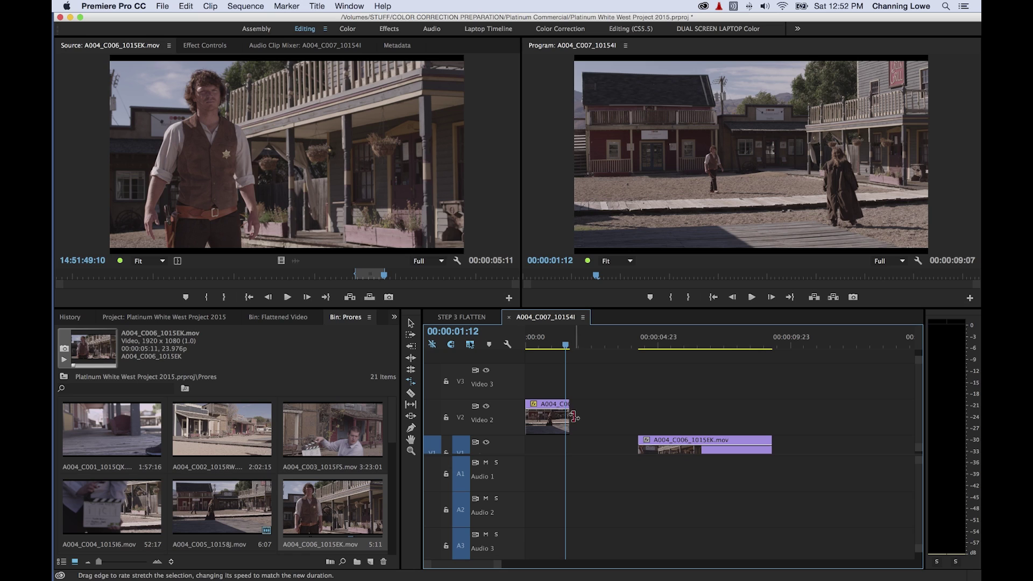
- Stretch A004_C005 longer again and move it down onto Video 1 before A004_C006
drag(566, 416, 668, 418)
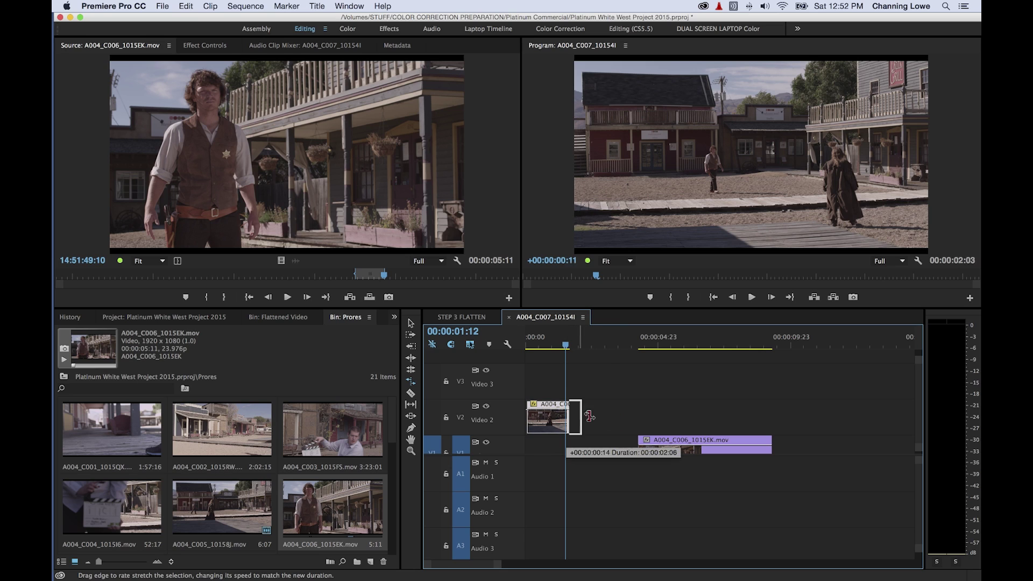
scroll(672, 425, down, 1)
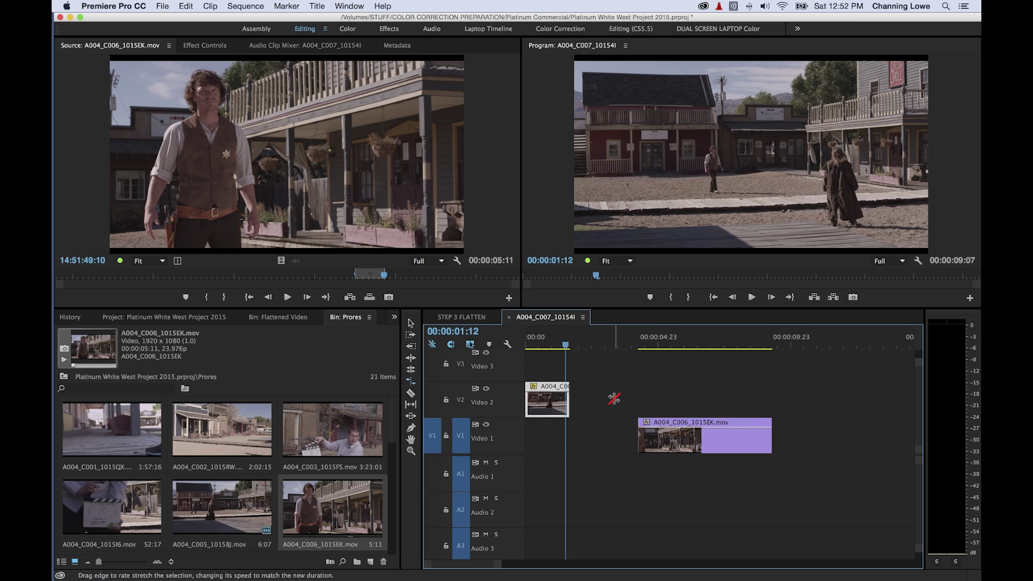
drag(615, 398, 633, 399)
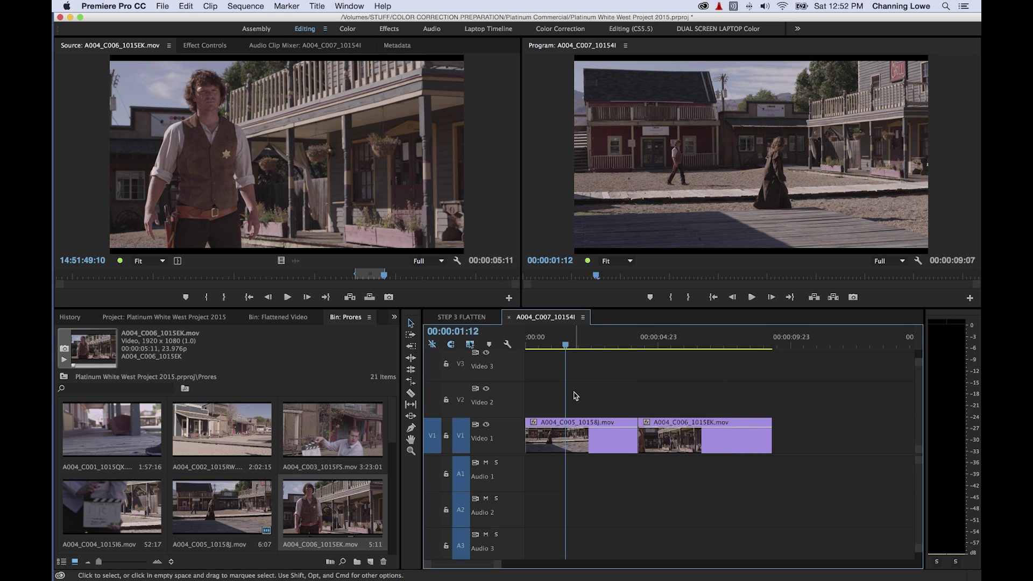
- Razor-cut the A004_C006 clip on Video 1 into two pieces near 00:00:02:03
click(575, 345)
drag(577, 345, 582, 345)
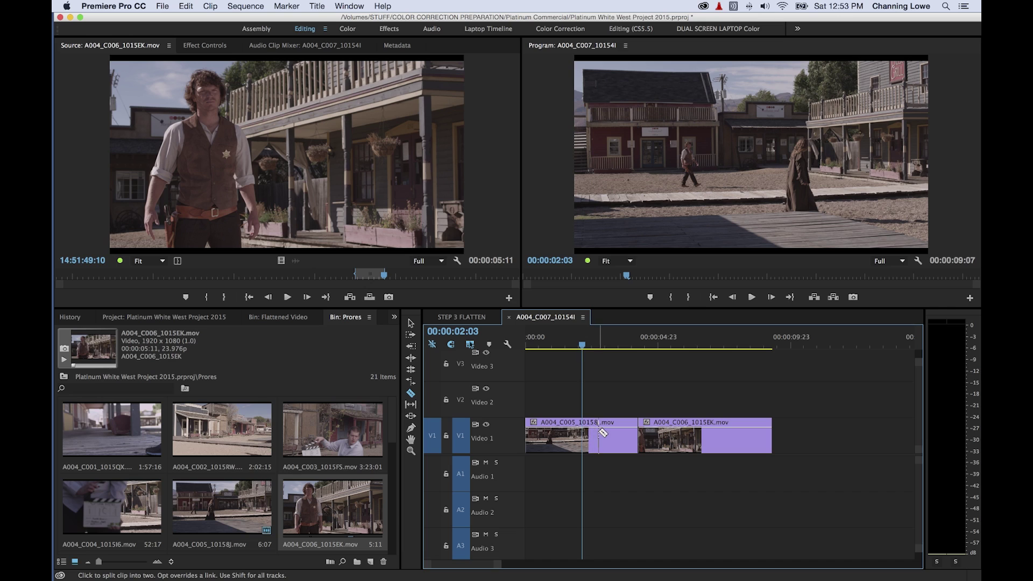
click(707, 436)
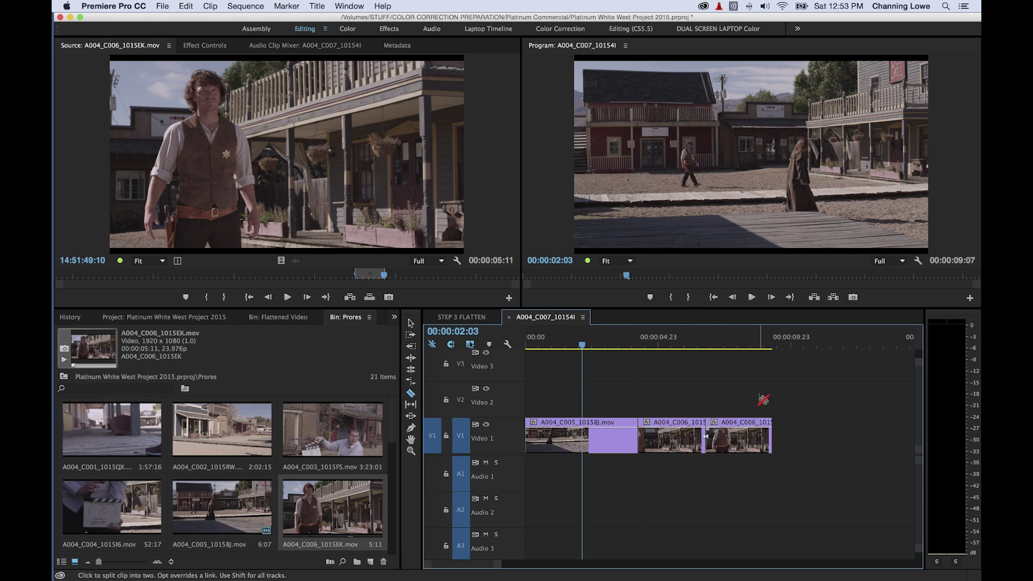
click(686, 339)
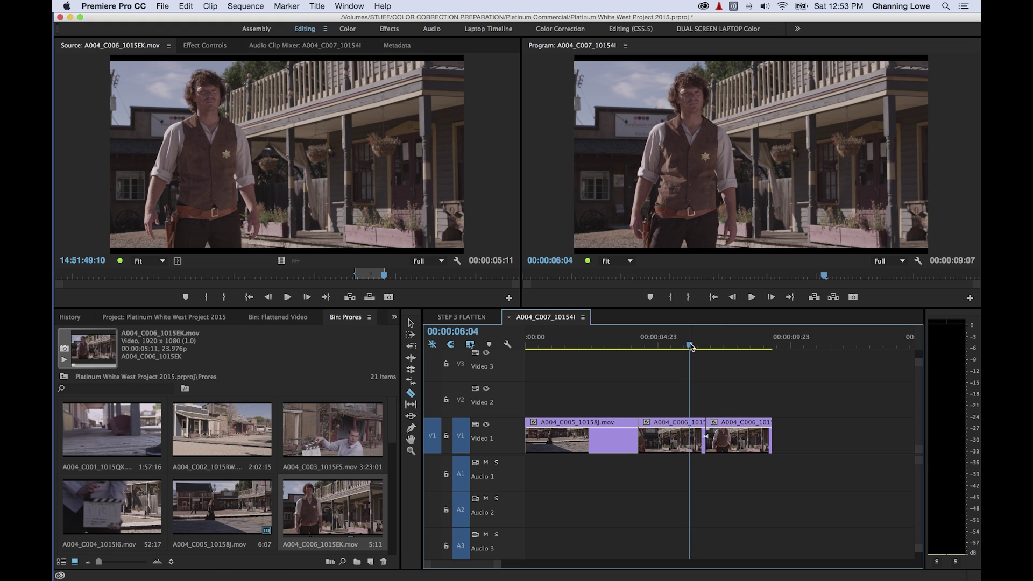
key(=)
key(=)
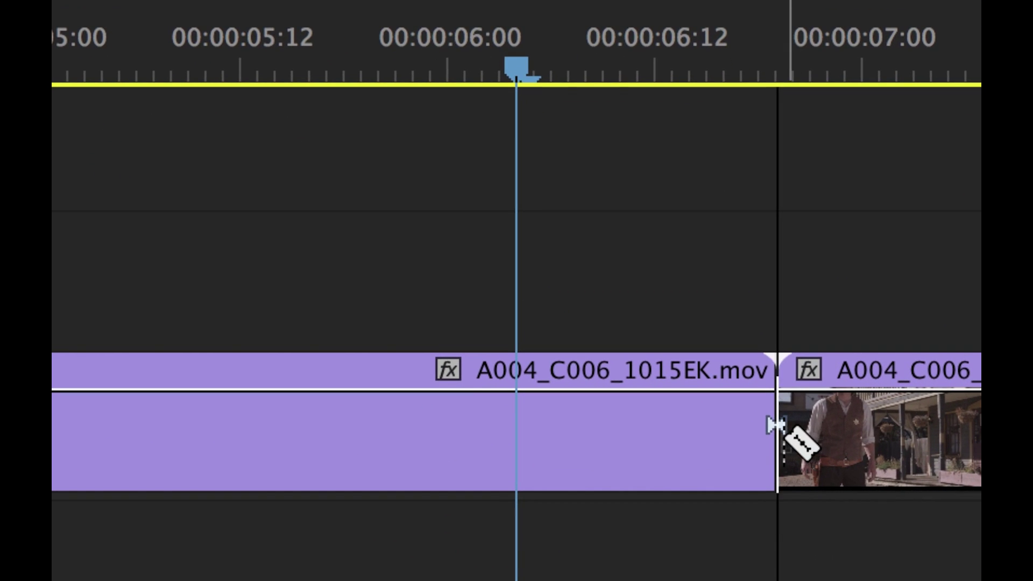
key(v)
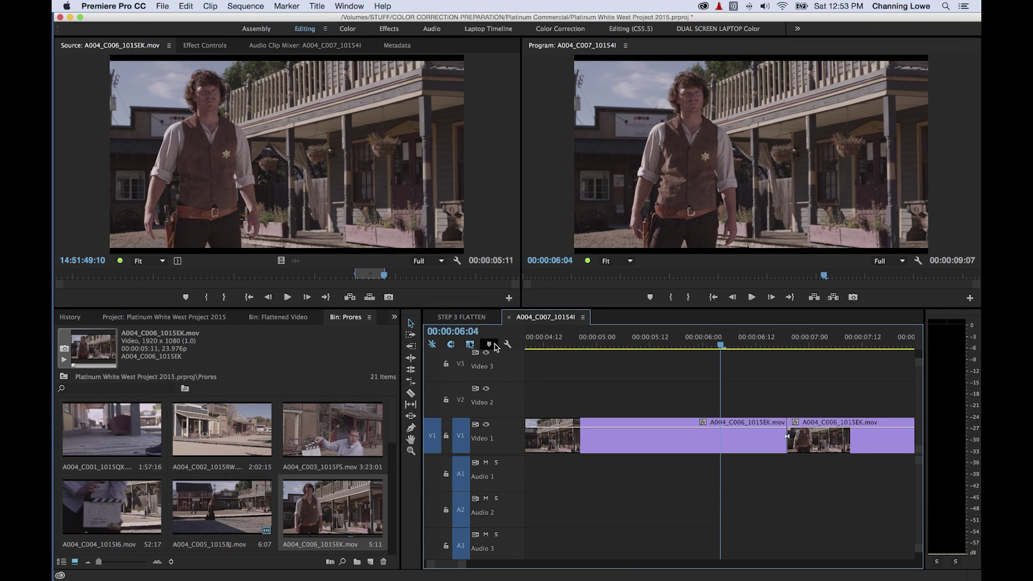
- Trim and close the gap between the two pieces, then undo to restore the cut
click(507, 346)
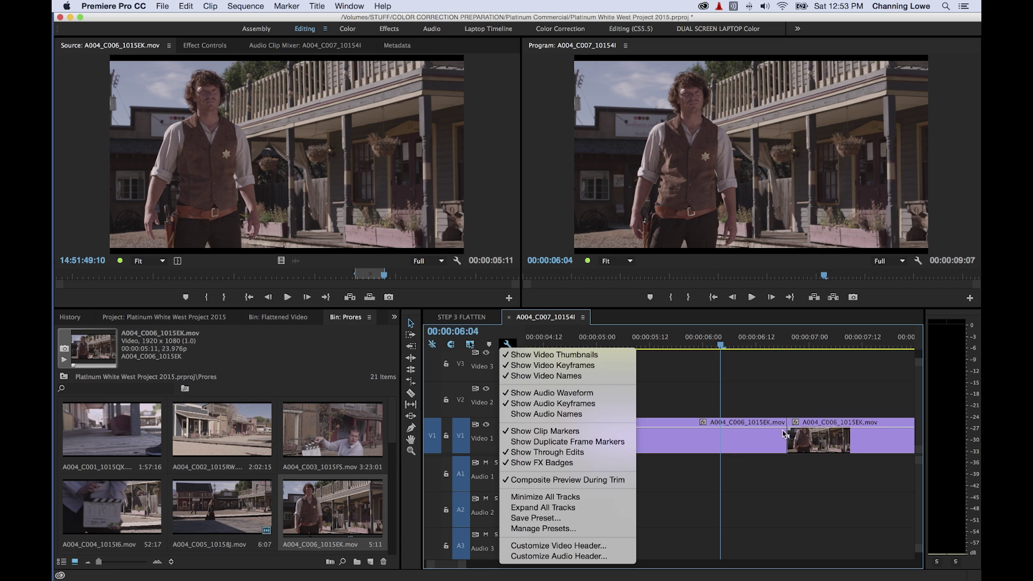
click(786, 408)
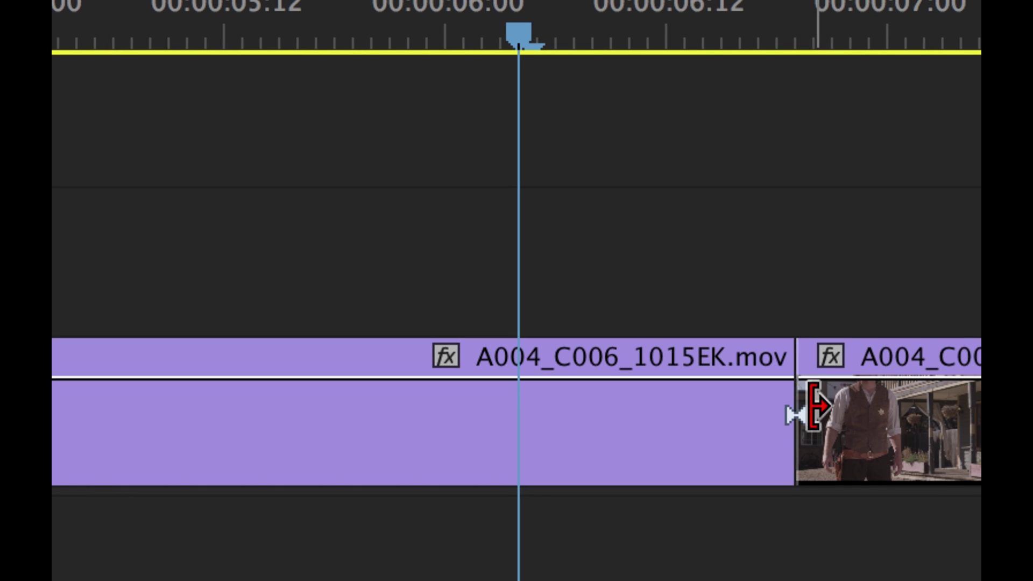
drag(817, 408, 847, 408)
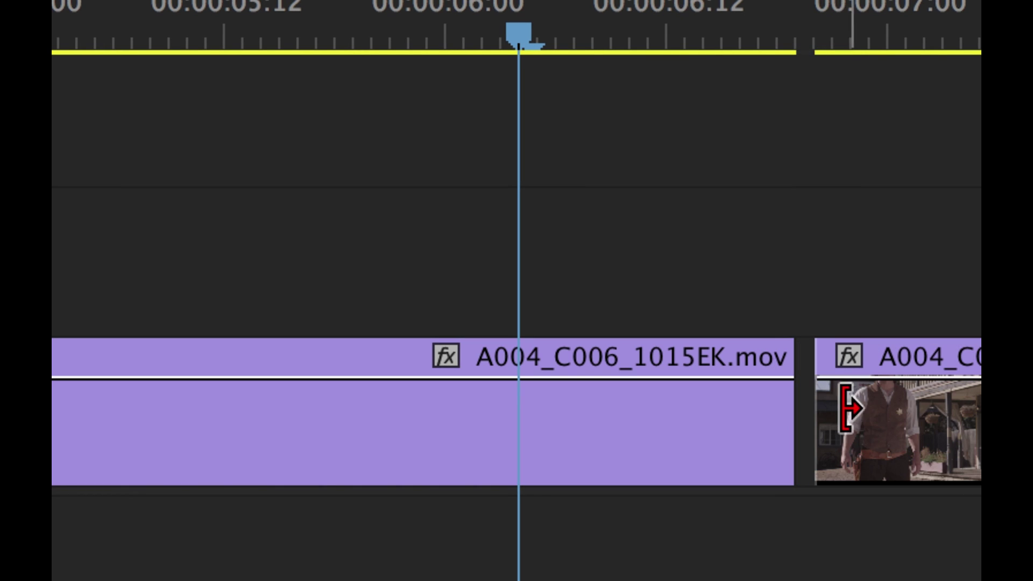
drag(888, 426, 869, 426)
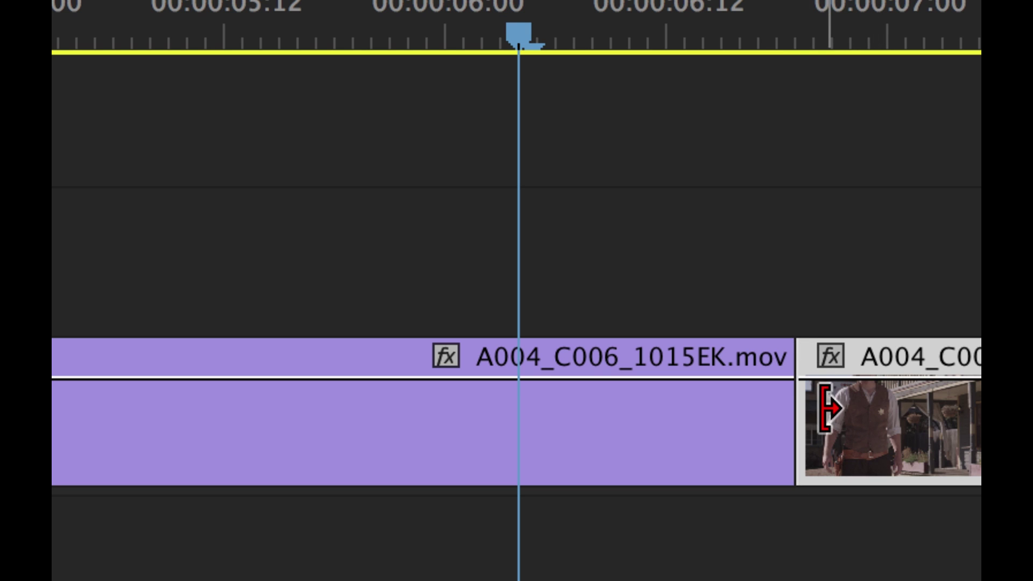
key(ctrl+z)
key(ctrl+z)
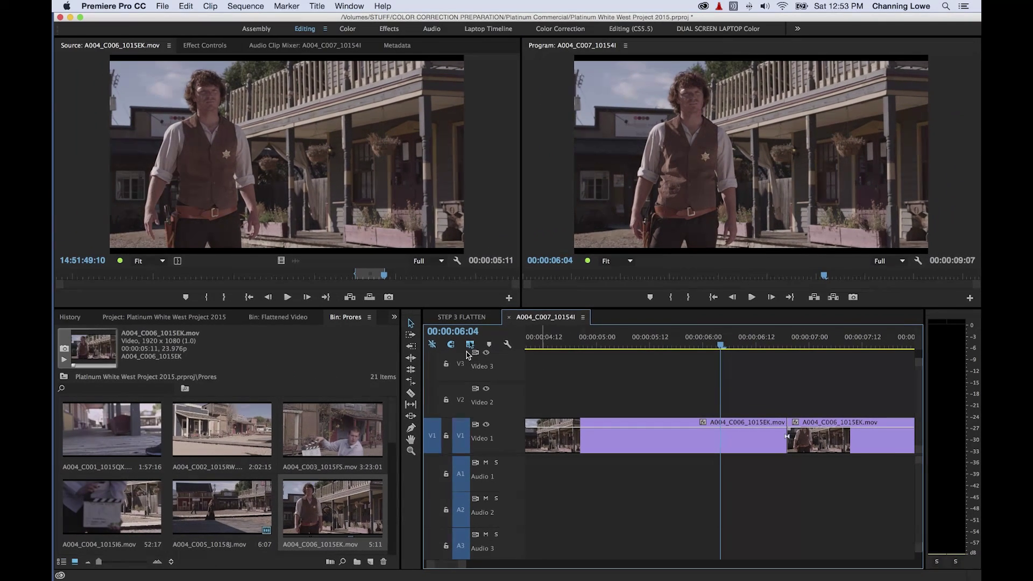
- Turn on Show Through Edits in the Timeline Display Settings and zoom out to see Video 1
click(508, 344)
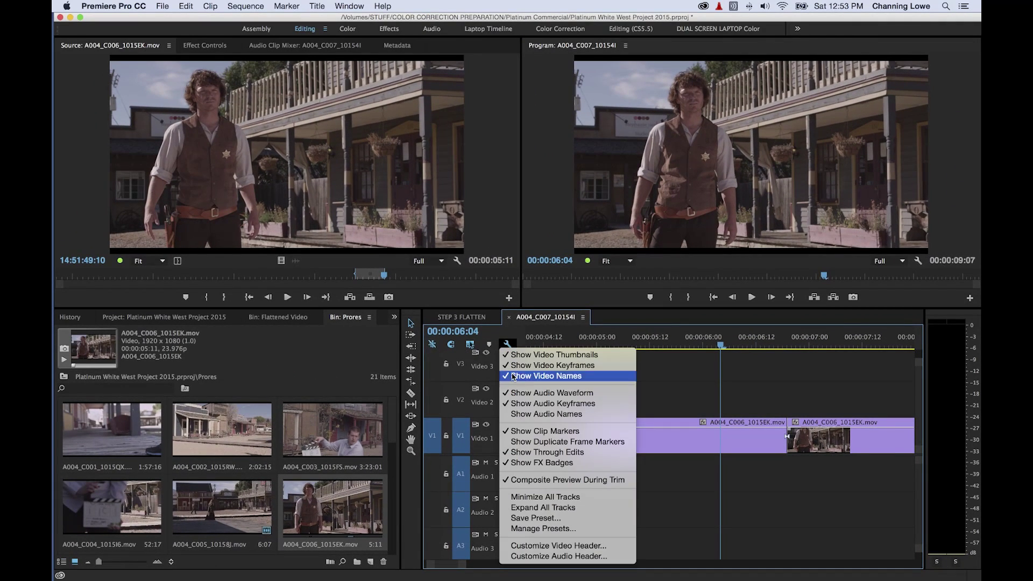
click(545, 453)
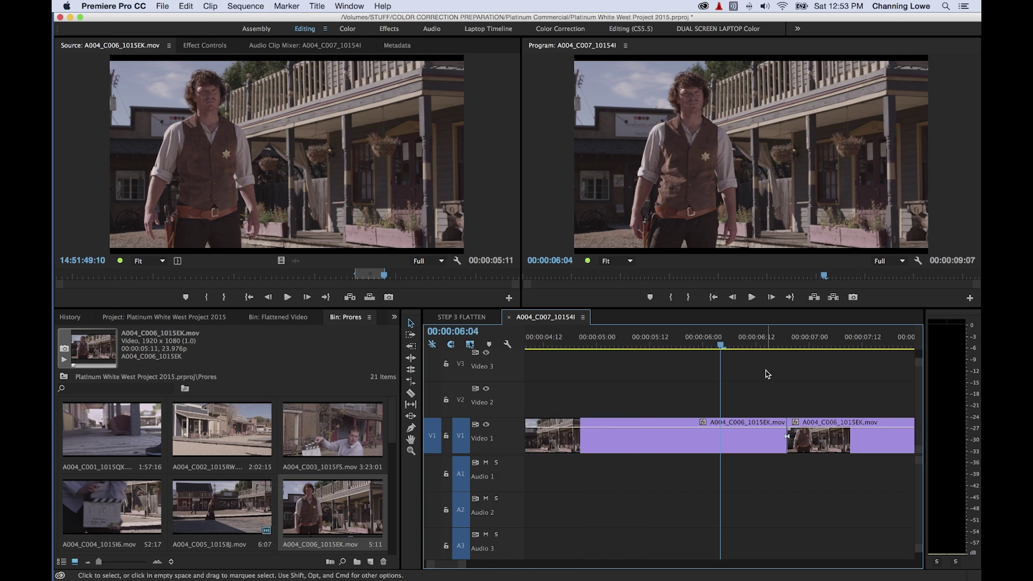
drag(751, 347, 770, 347)
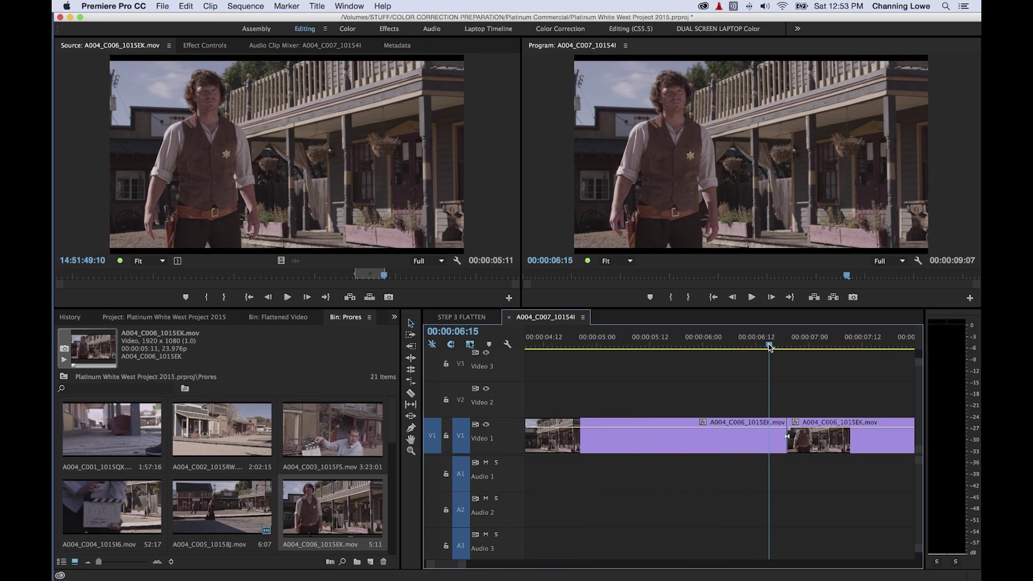
key(minus)
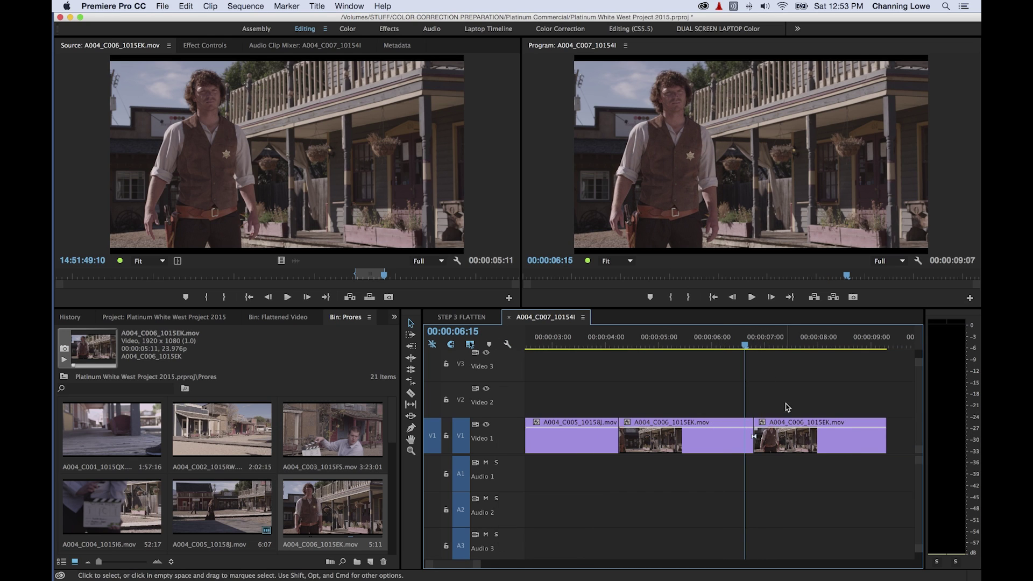
click(795, 427)
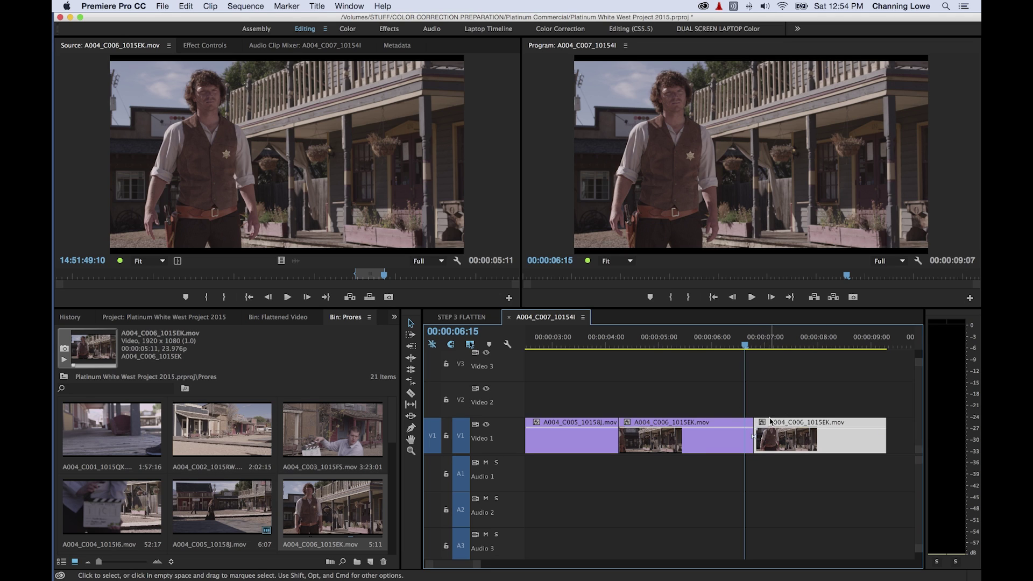
key(cmd+z)
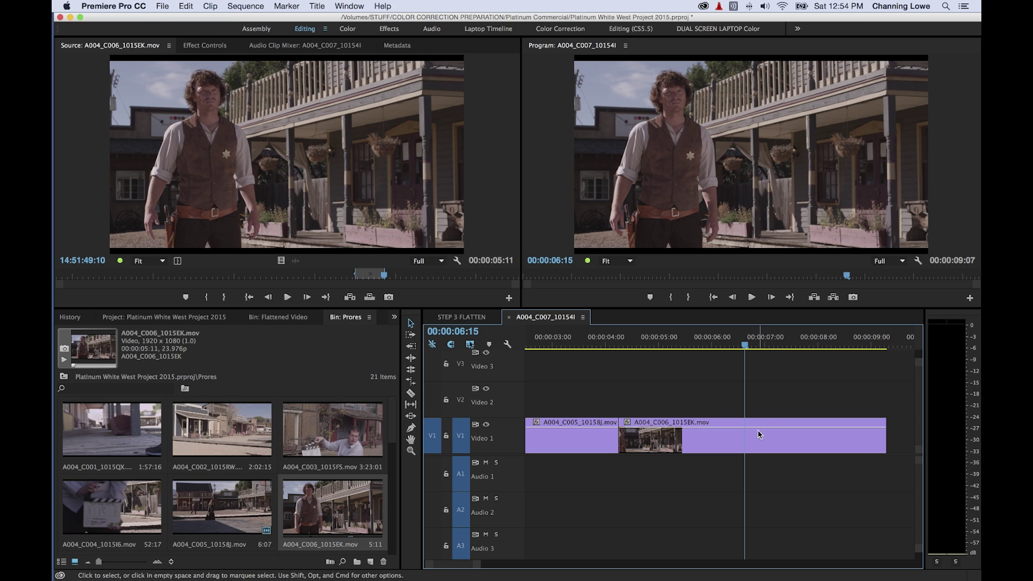
key(c)
click(775, 442)
key(v)
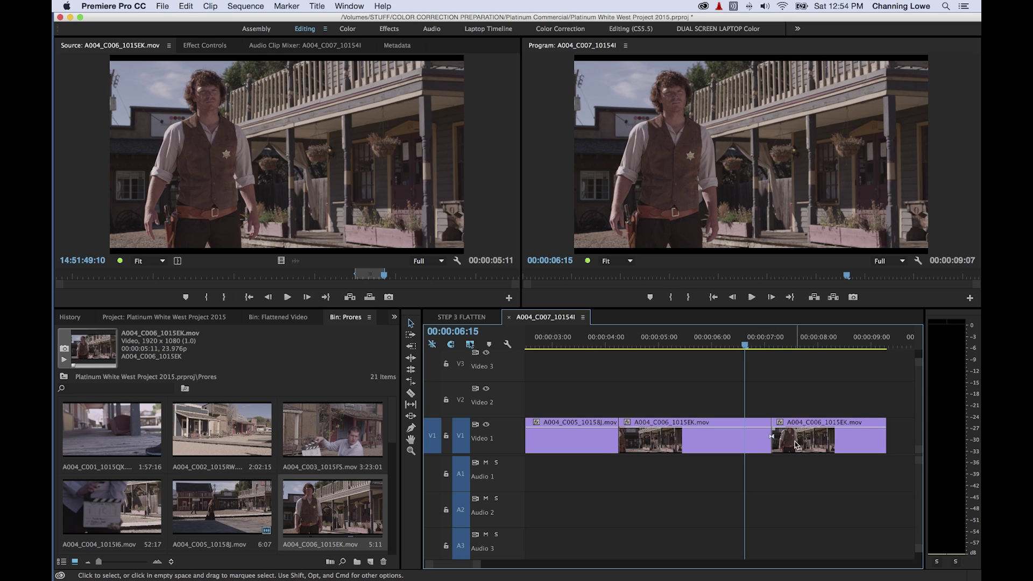
click(802, 441)
key(Delete)
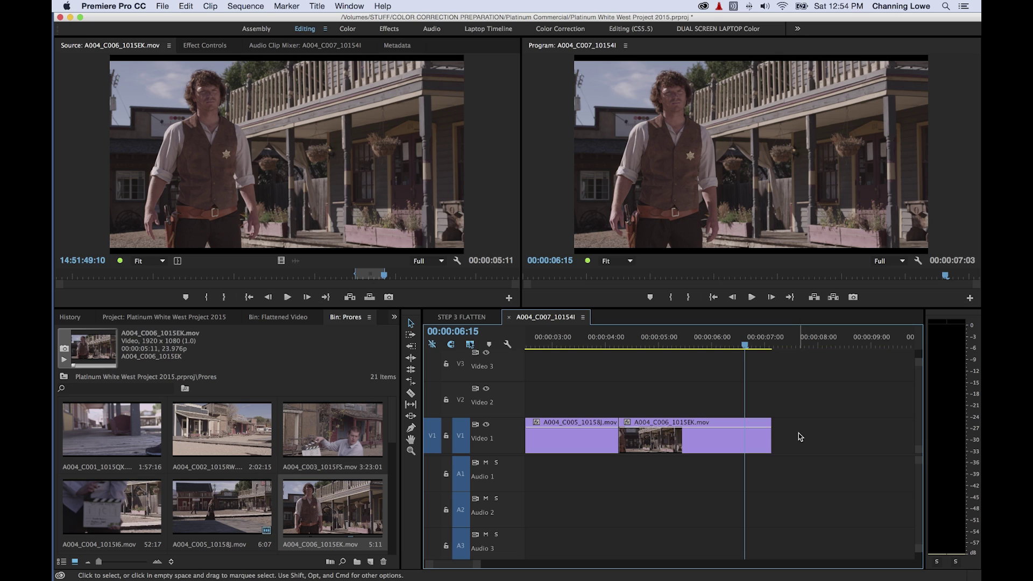
key(super+z)
key(super+z)
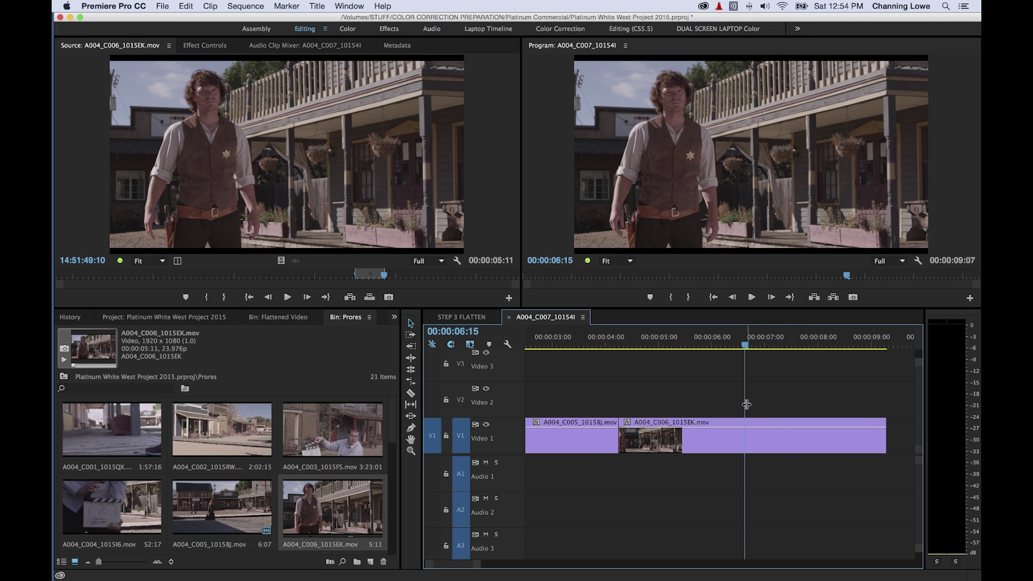
mouse_move(745, 346)
mouse_down()
mouse_move(714, 349)
mouse_move(818, 373)
mouse_move(796, 355)
mouse_up()
key(space)
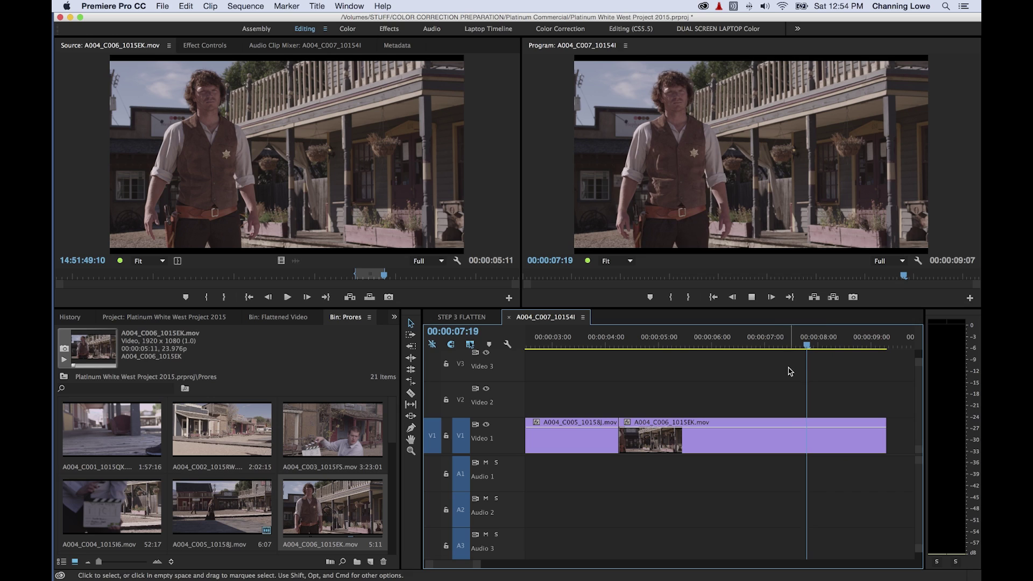
drag(802, 346, 805, 345)
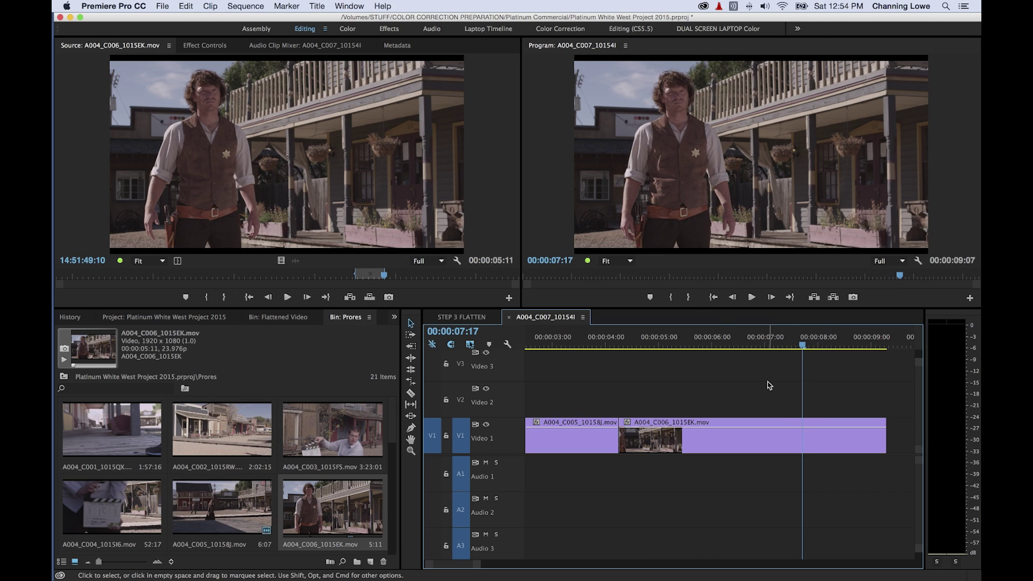
- Save, razor-cut A004_C006 at the playhead around 7.5 s, and zoom out to the whole sequence
key(c)
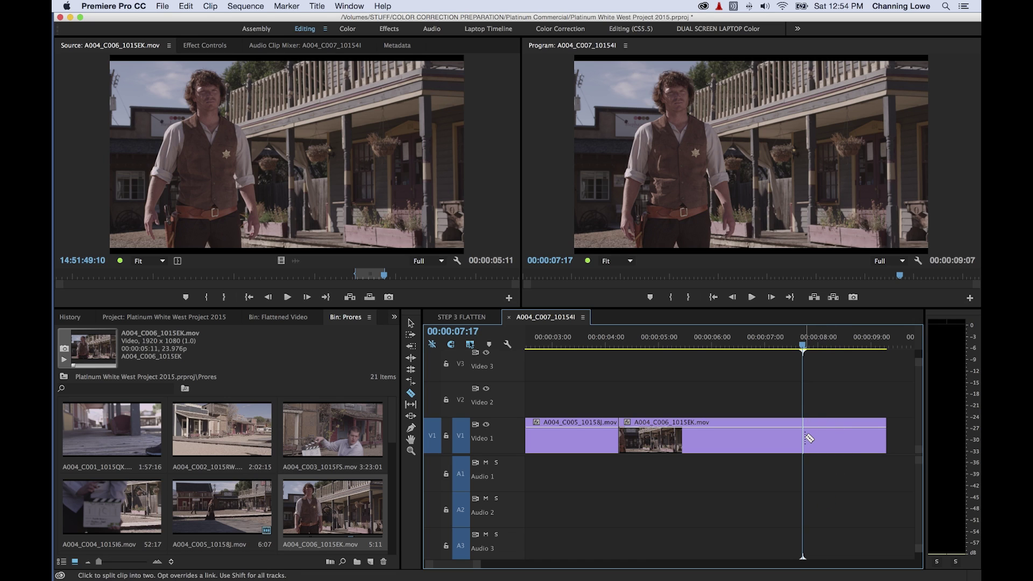
key(ctrl+s)
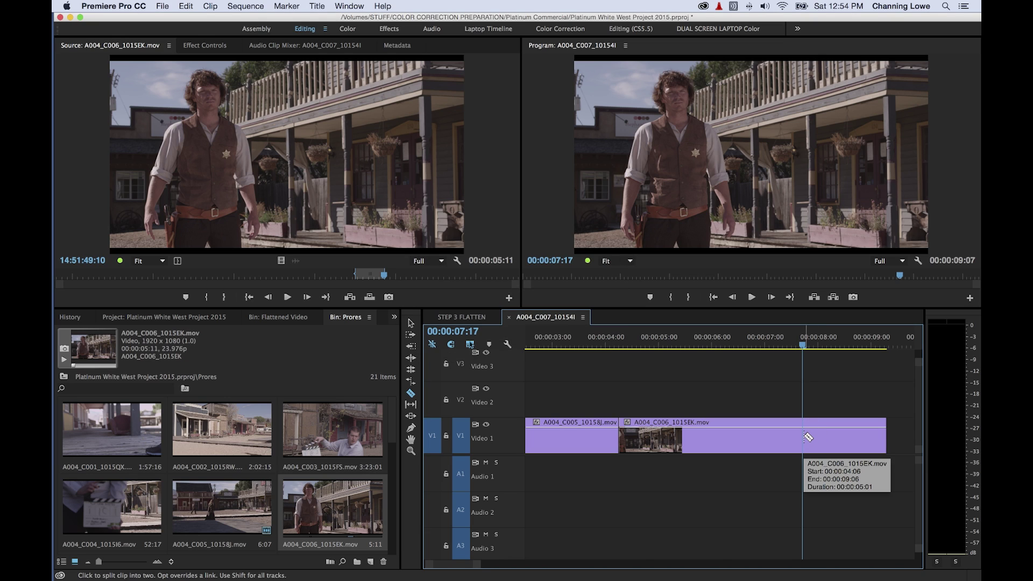
click(807, 437)
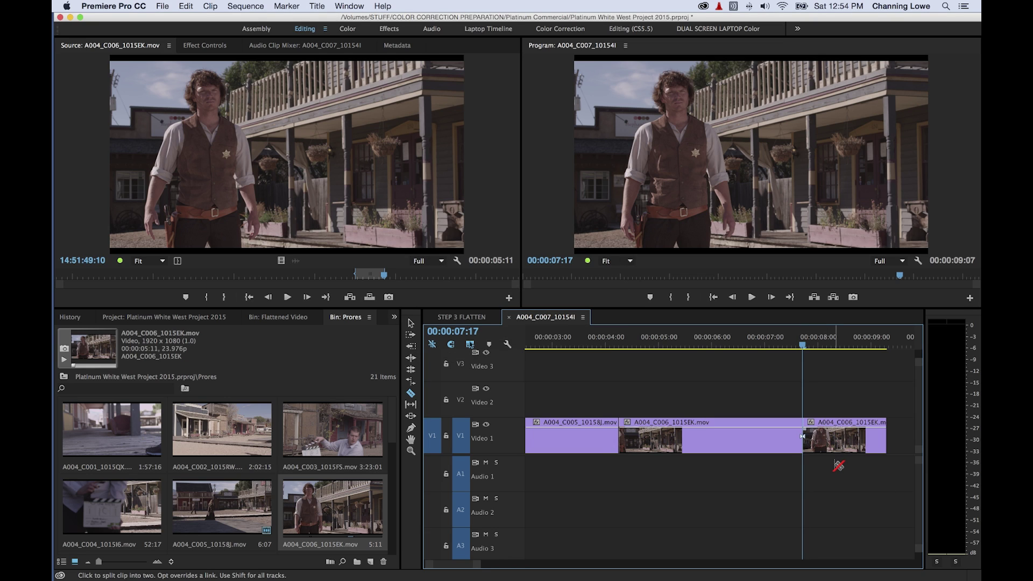
scroll(779, 436, right, 3)
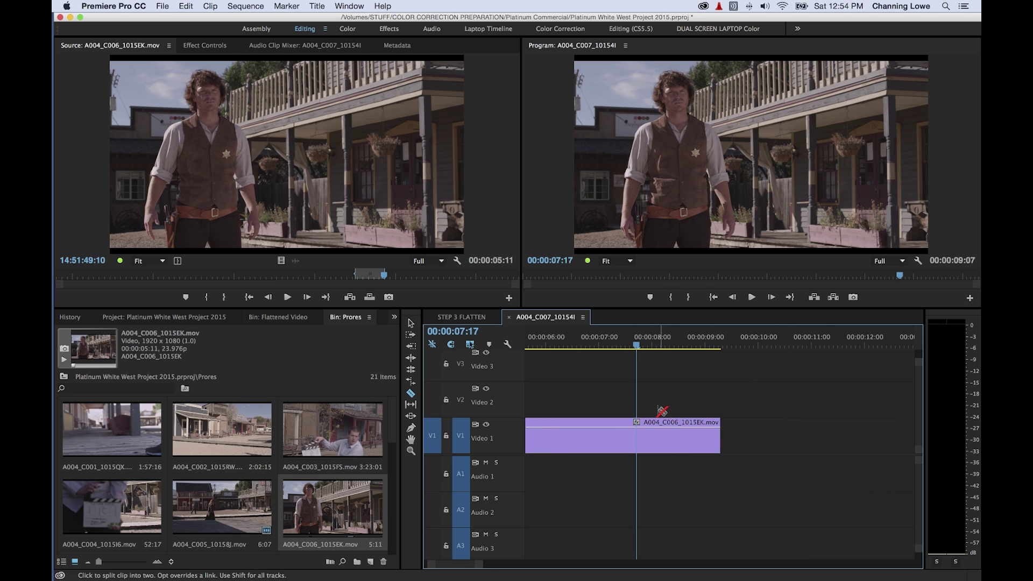
key(minus)
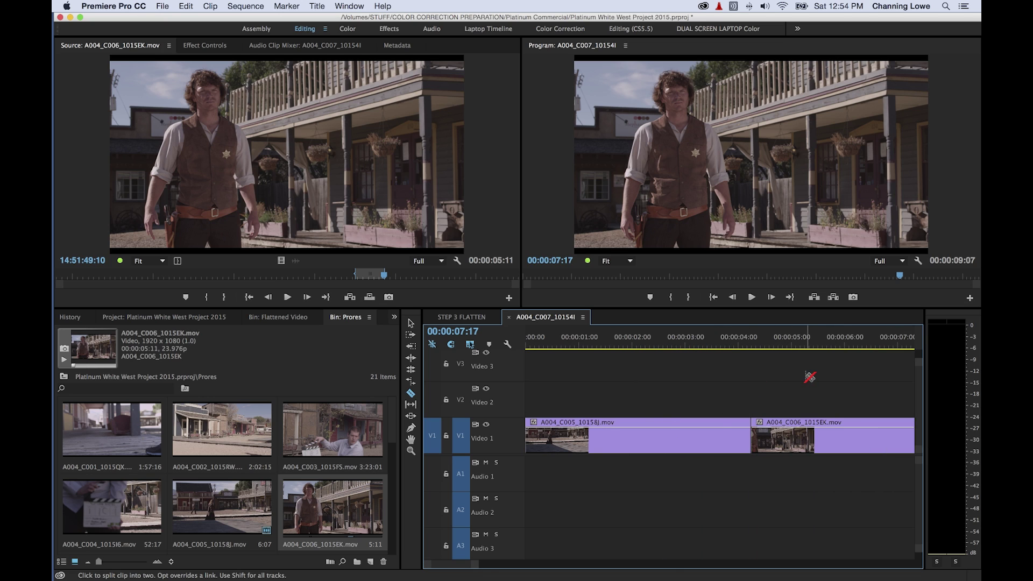
key(minus)
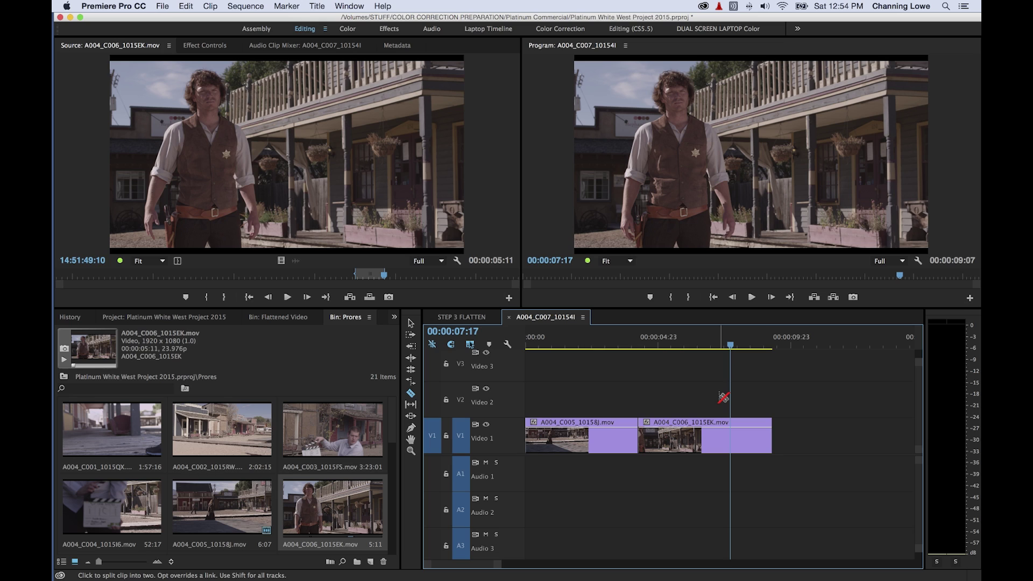
key(v)
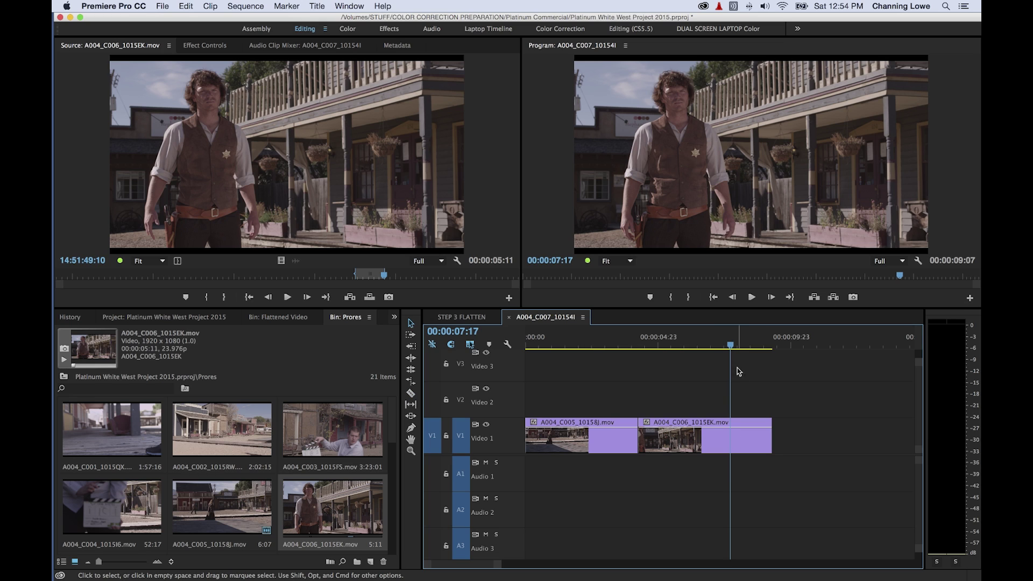
- Step the playhead back and undo the cut inside A004_C005 so it is whole
key(Up)
key(j)
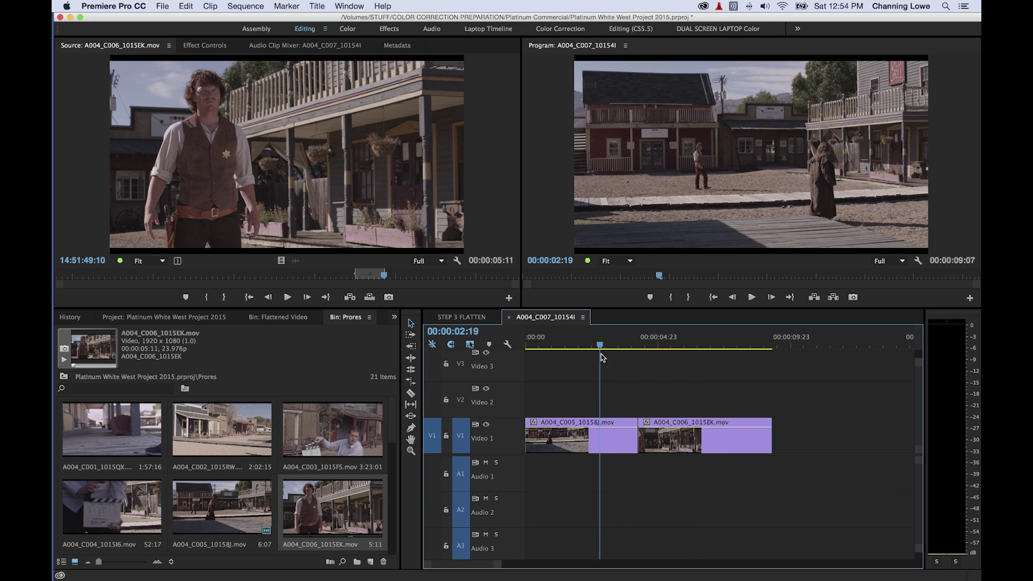
drag(636, 439, 599, 438)
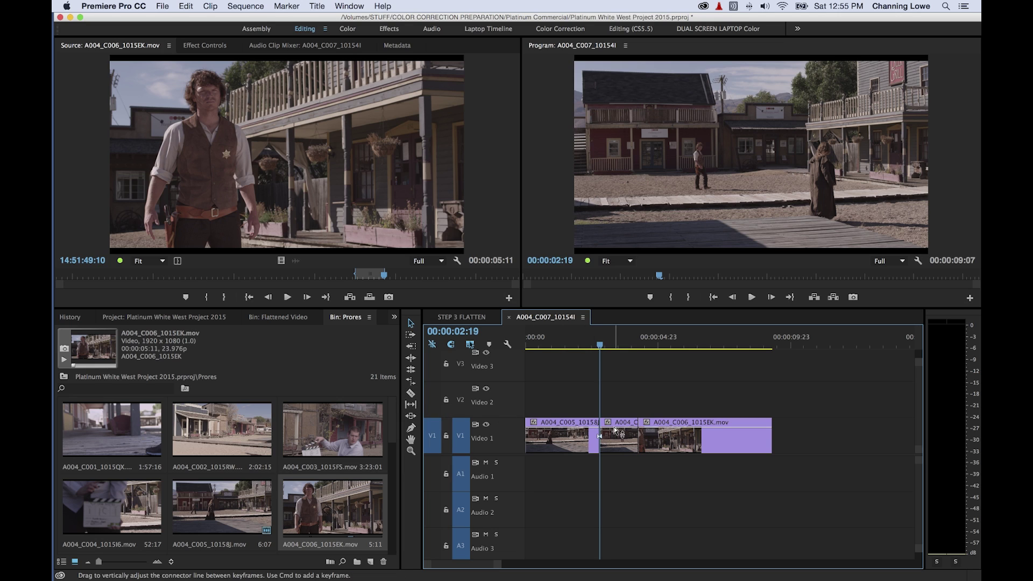
key(super+z)
- Add an edit in A004_C006 at 00:00:06:23 with Cmd+K, then undo to rejoin it
click(710, 344)
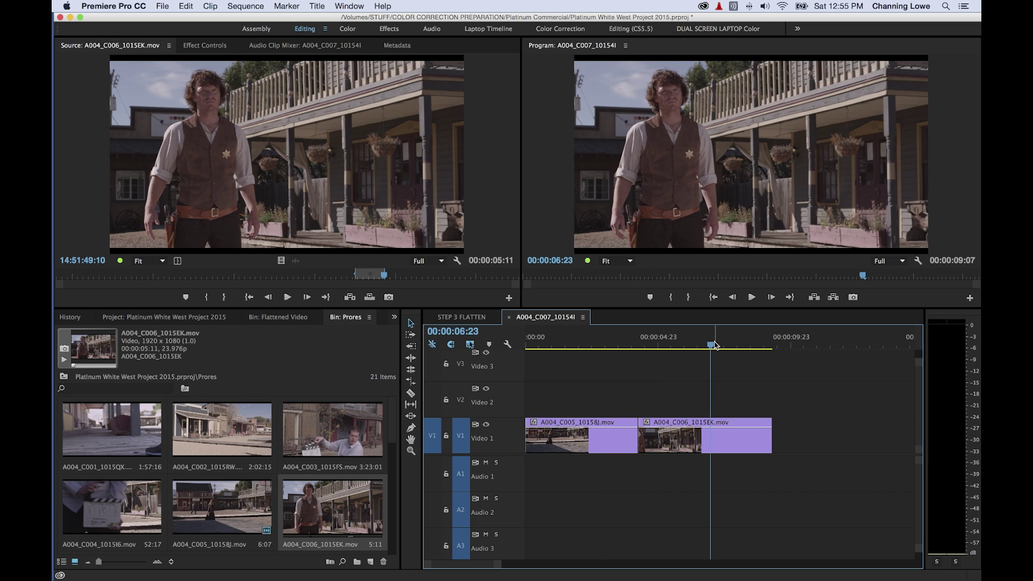
key(super+k)
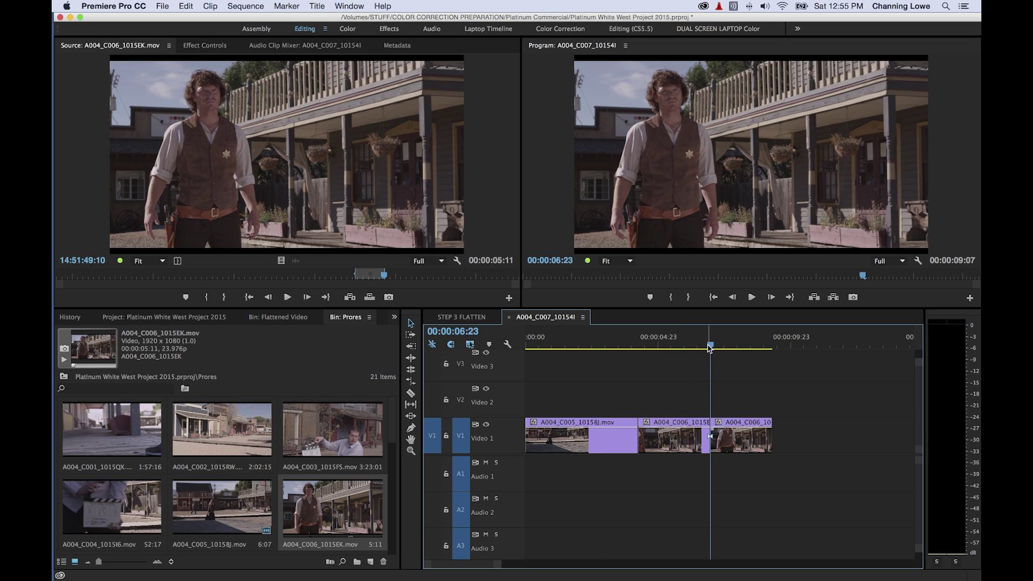
key(super+z)
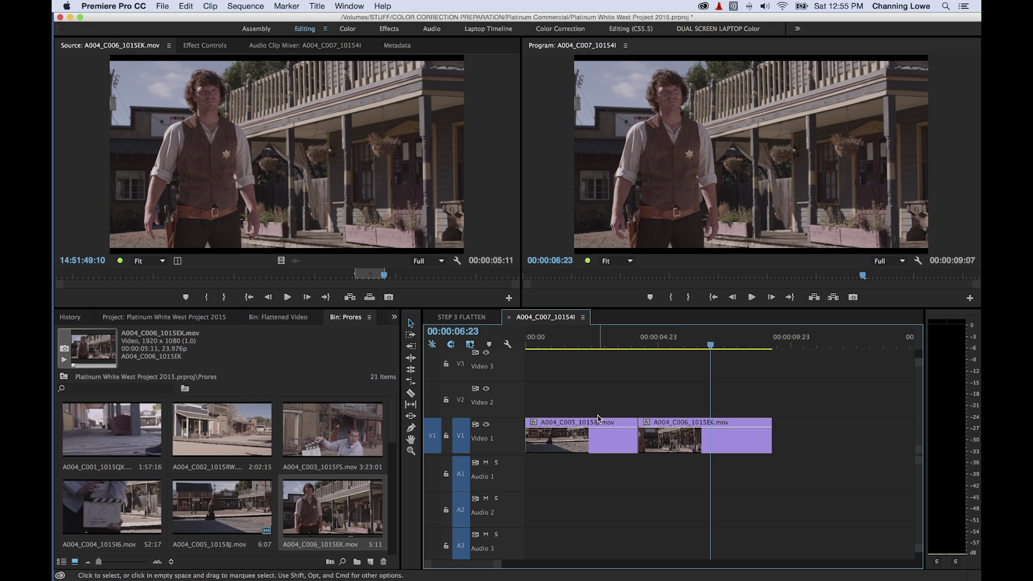
- Stack A004_C006 on Video 2 above A004_C005, test a single-track razor cut at 02:10 and undo it
drag(642, 428, 529, 392)
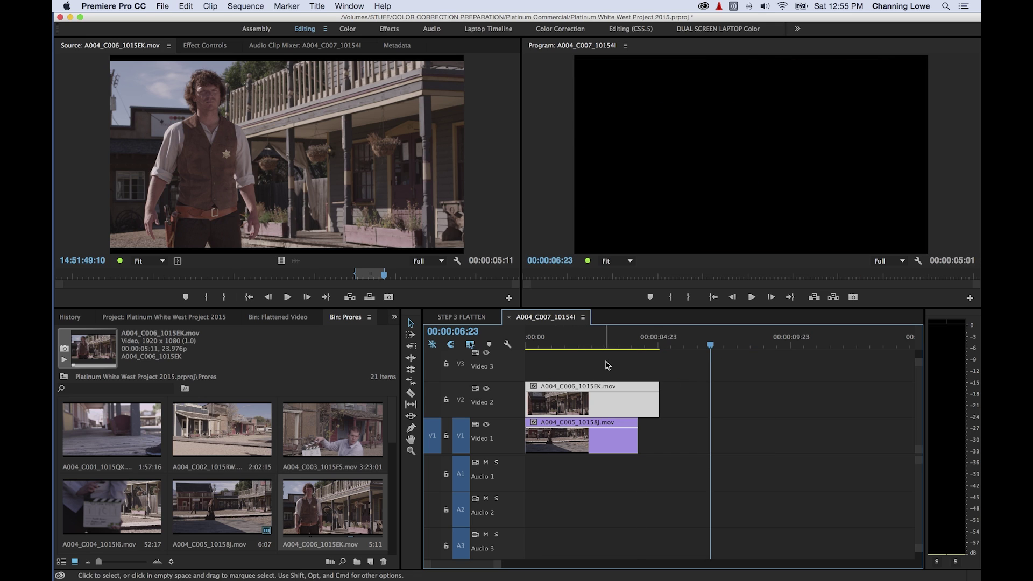
click(603, 344)
click(601, 371)
key(shift+Left)
key(shift+Left)
scroll(598, 400, up, 1)
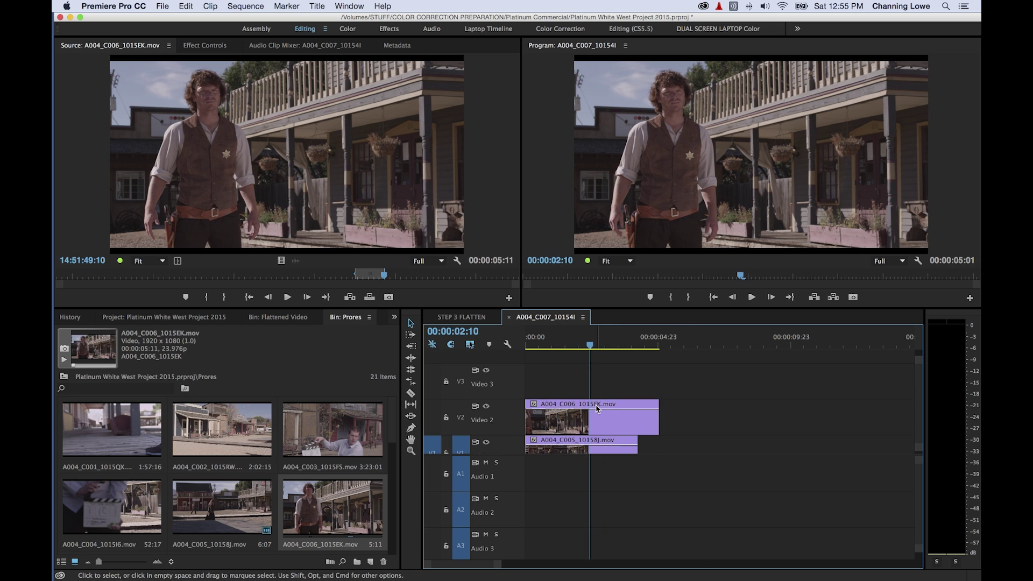
key(c)
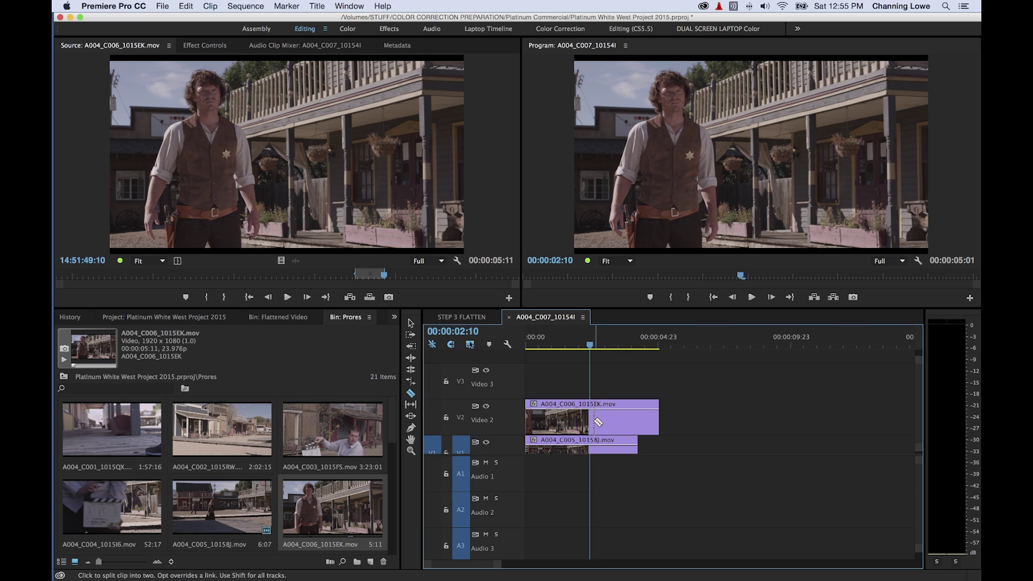
scroll(595, 422, down, 1)
click(594, 437)
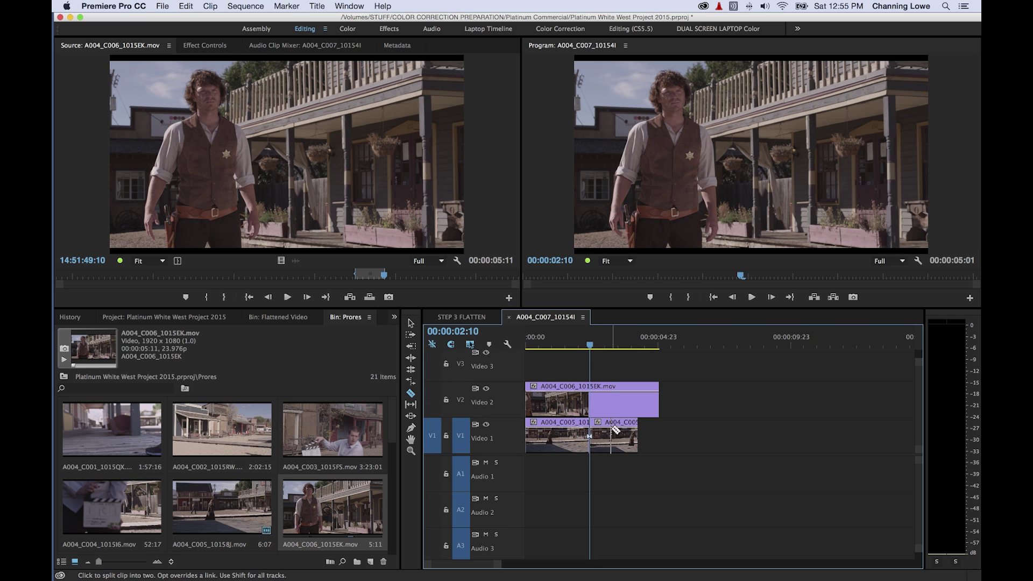
key(super+z)
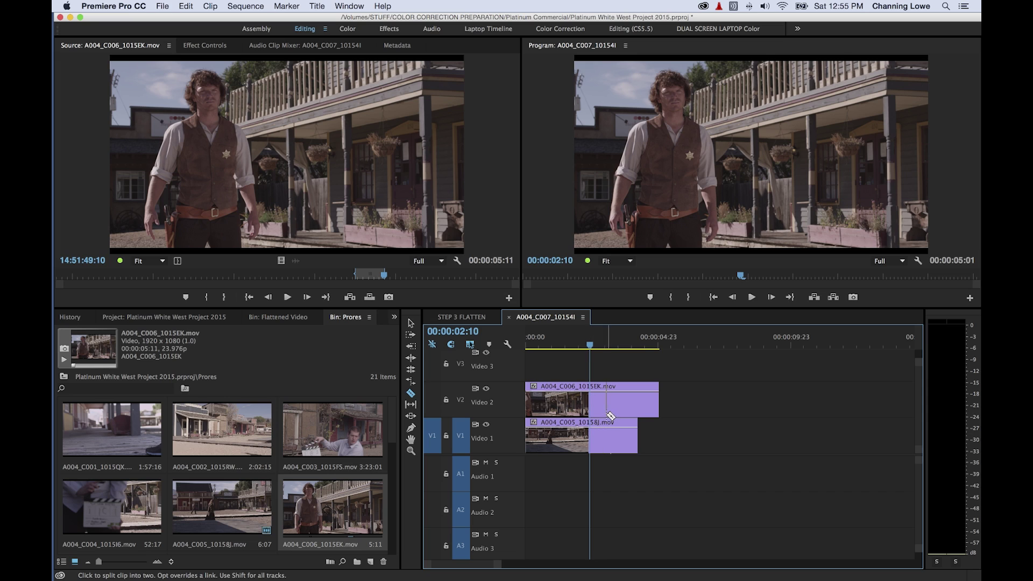
- Shift-razor both stacked clips at 00:00:02:10, track-select everything after and delete it
key(shift)
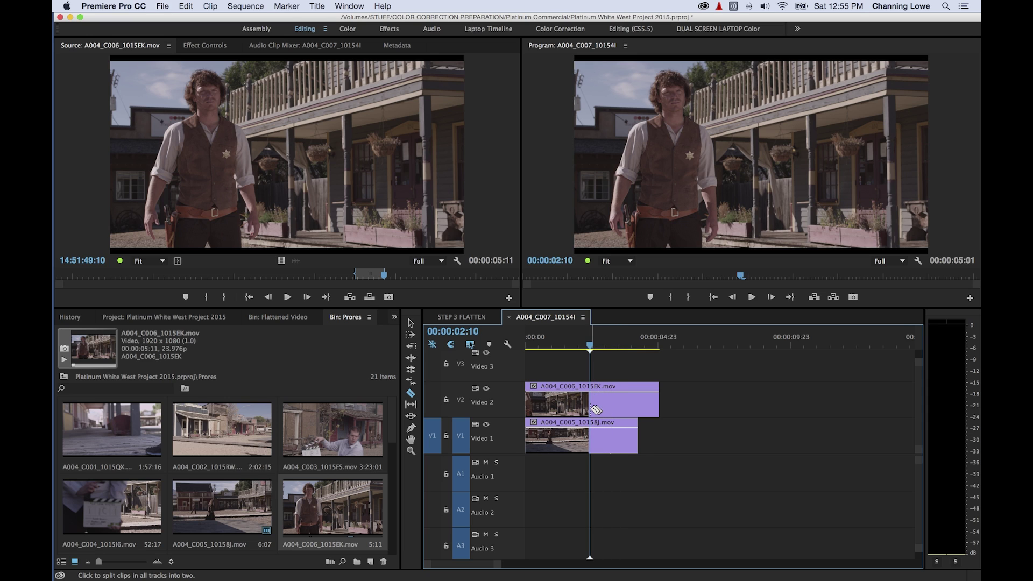
shift+click(596, 409)
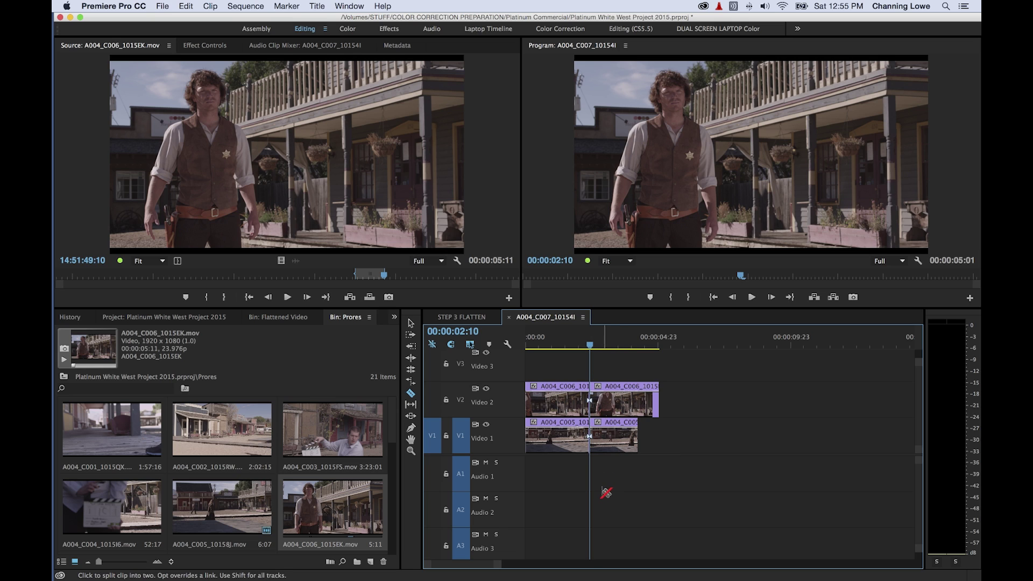
key(a)
click(614, 412)
key(Delete)
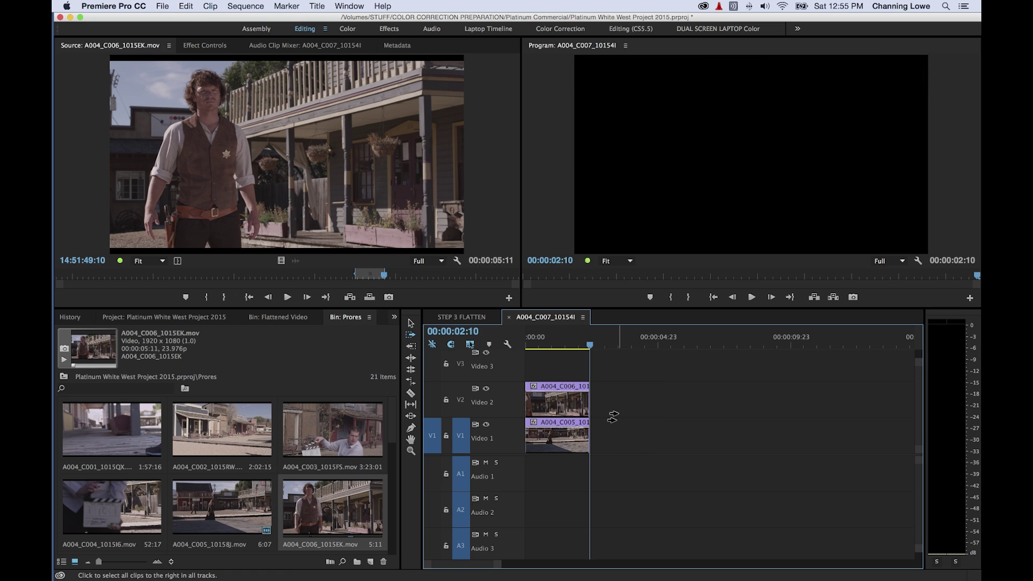